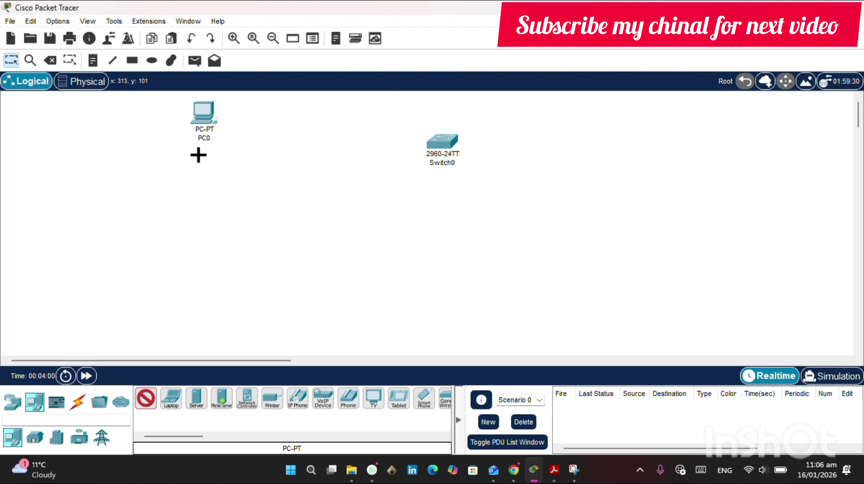
# Step: Place seven more PCs around the switch: one under PC0, two below left, two below right and two to its right
pyautogui.click(199, 156)
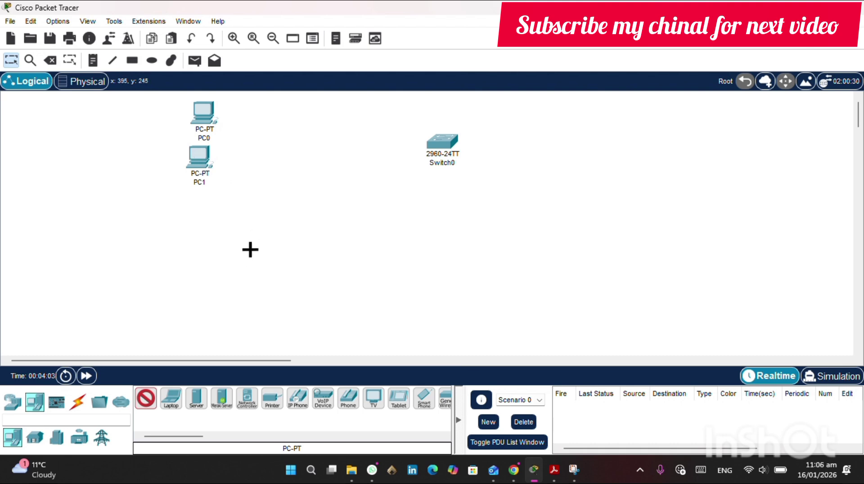
pyautogui.click(232, 272)
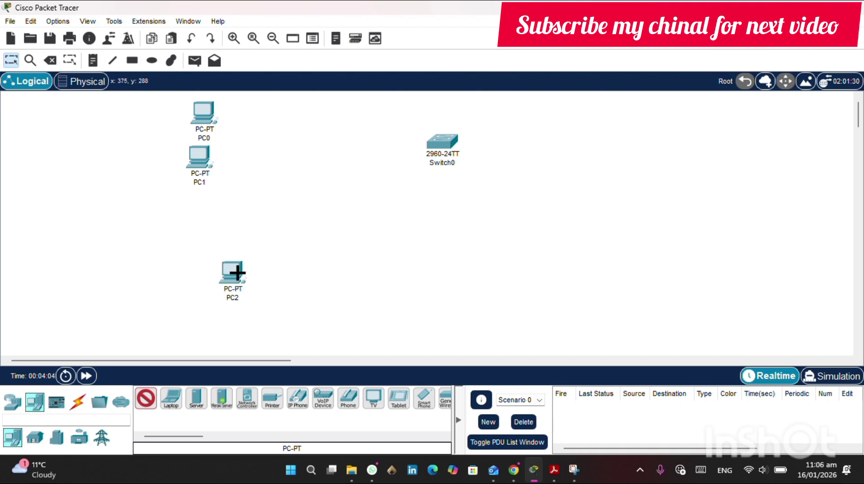
pyautogui.click(268, 275)
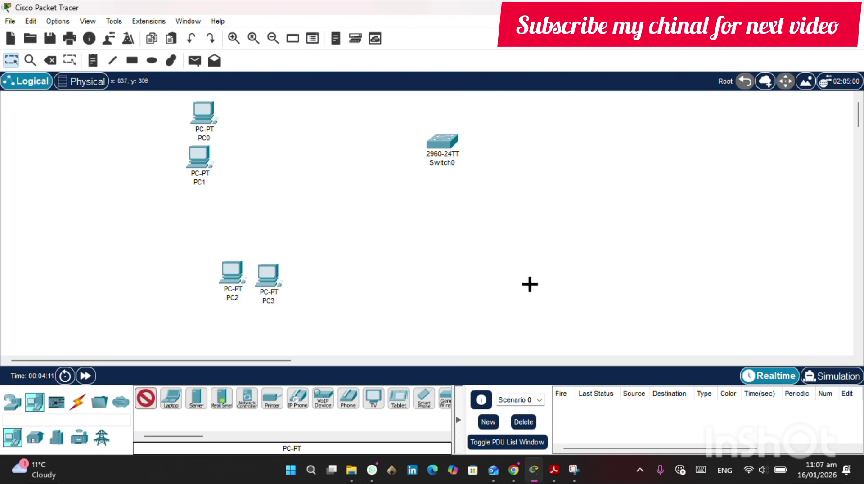
pyautogui.click(535, 288)
pyautogui.click(549, 264)
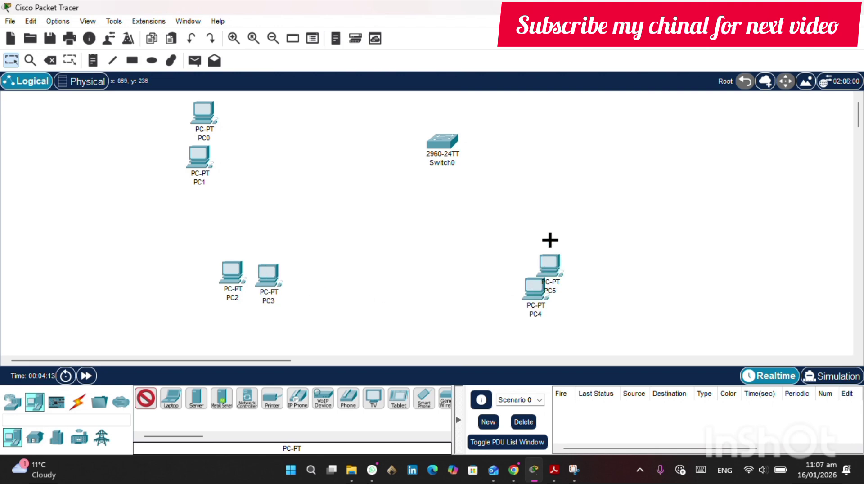
pyautogui.click(576, 150)
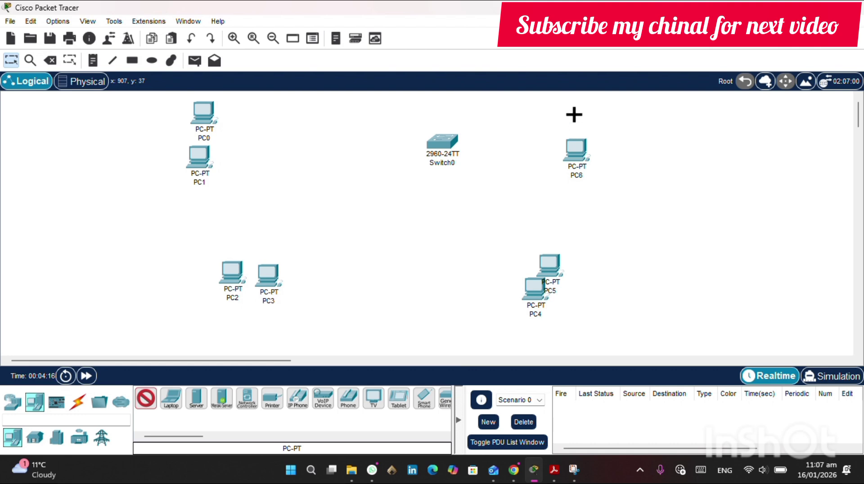
pyautogui.click(573, 113)
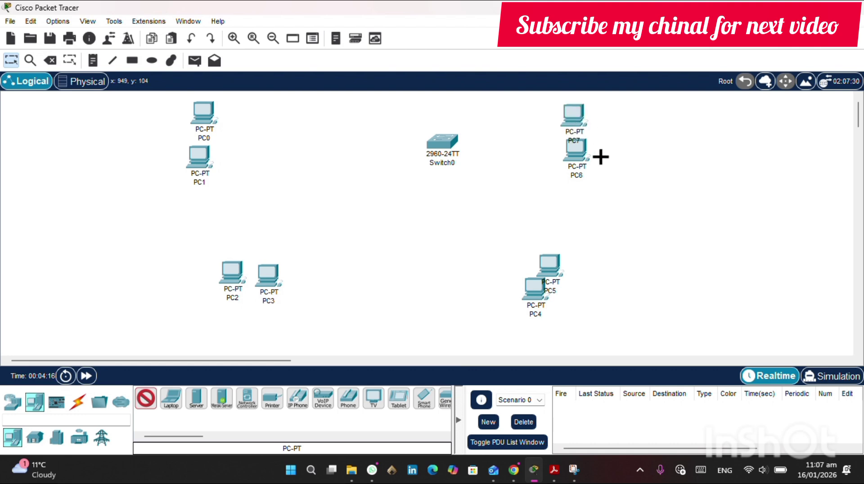
pyautogui.click(145, 399)
# Step: Space PC2 and PC3 farther apart and move Switch0 slightly up and left toward the middle of the PCs
pyautogui.moveTo(273, 281); pyautogui.dragTo(293, 293)
pyautogui.moveTo(225, 271); pyautogui.dragTo(235, 281)
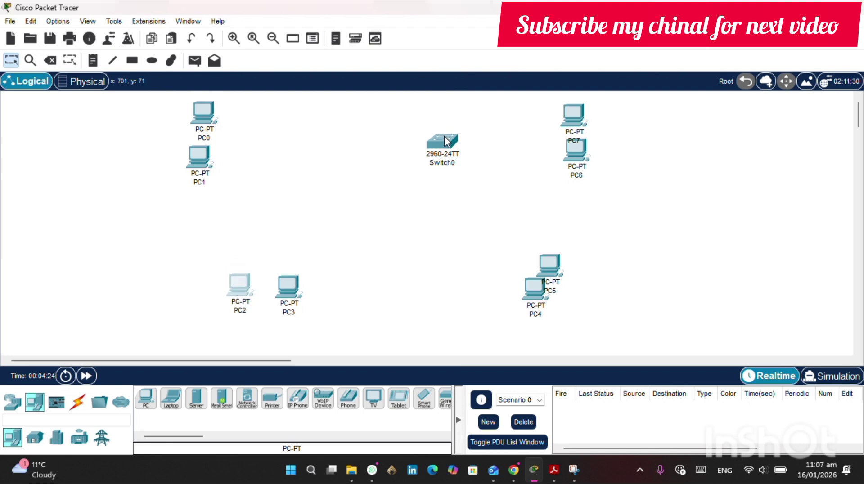
pyautogui.moveTo(444, 140); pyautogui.dragTo(407, 130)
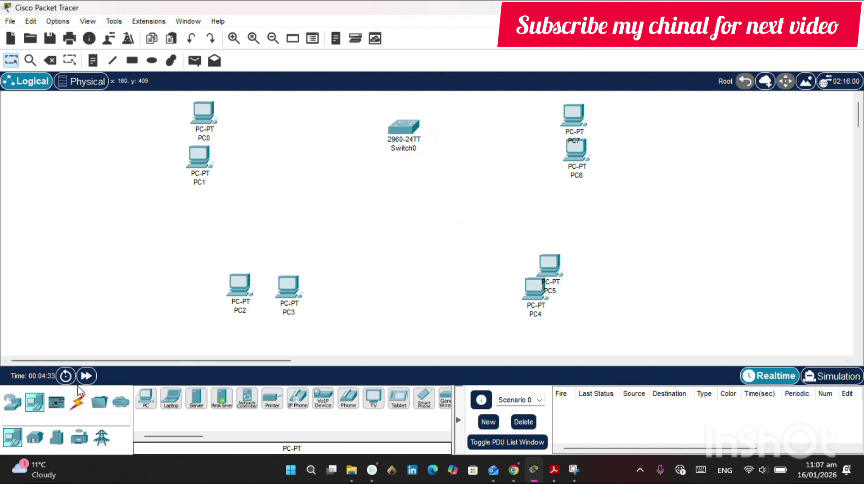
# Step: Connect PC0 and PC1 to Switch0 using the automatically chosen connection type
pyautogui.click(79, 404)
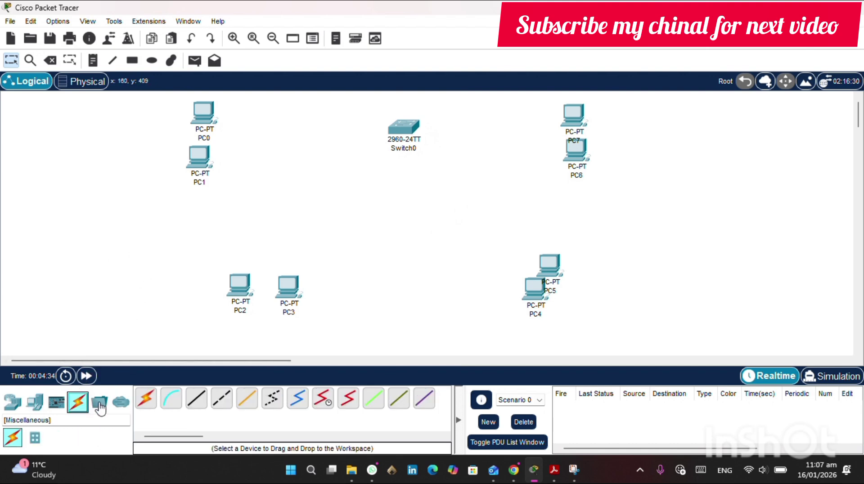
pyautogui.click(148, 401)
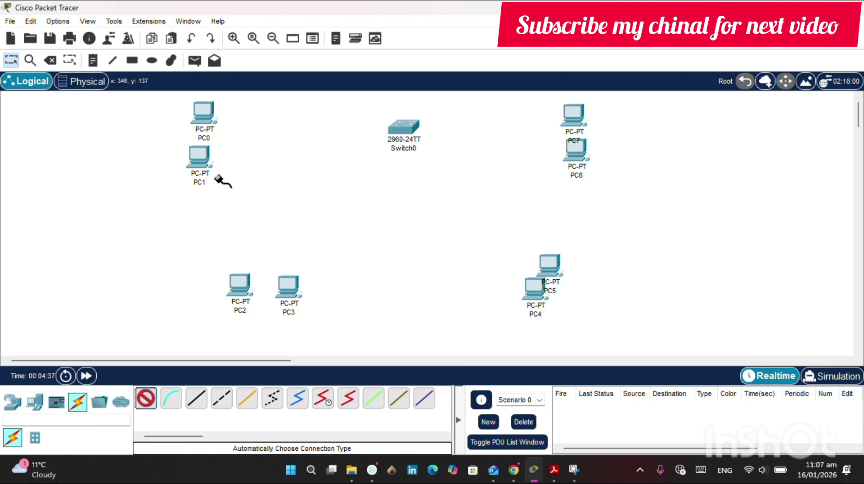
pyautogui.click(208, 117)
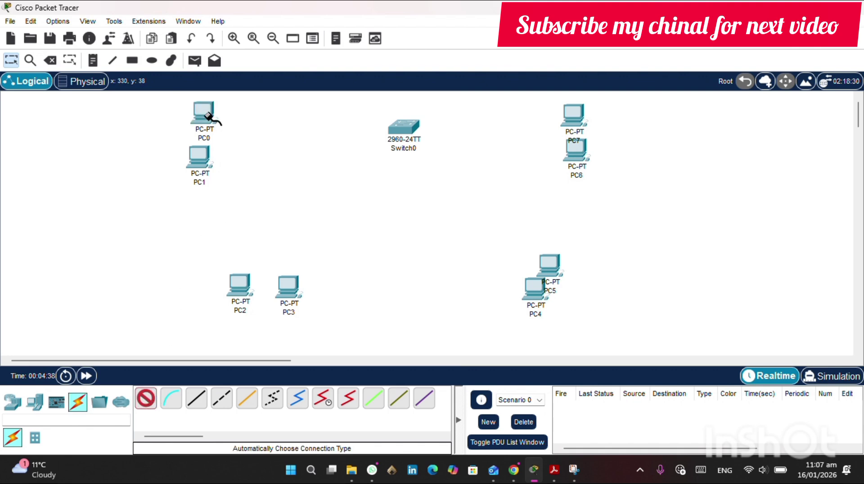
pyautogui.click(403, 128)
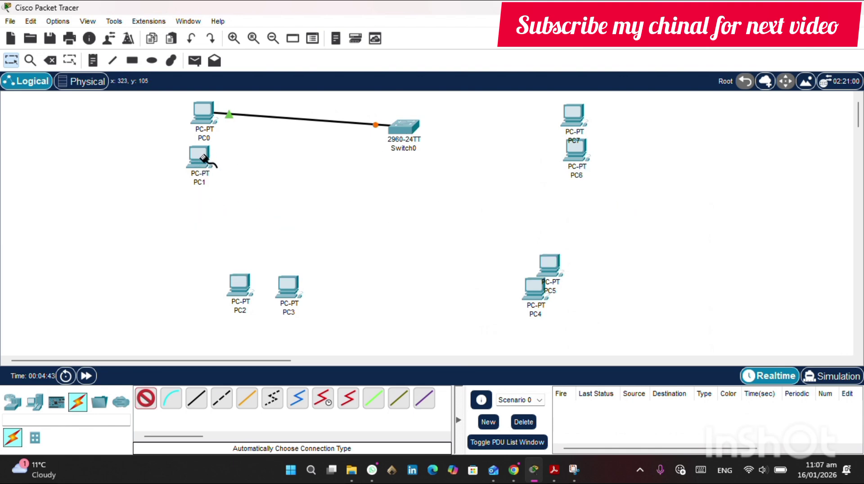
pyautogui.click(203, 159)
pyautogui.click(404, 128)
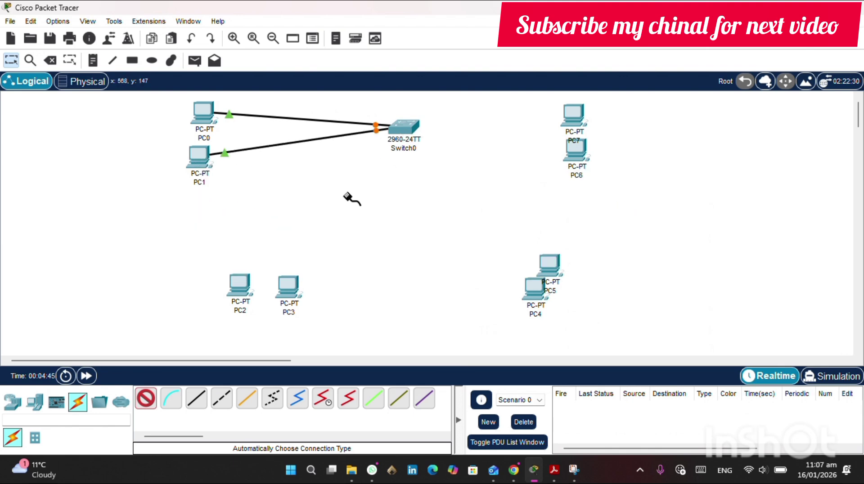
# Step: Connect PC2 and PC3 to Switch0 with automatically chosen cables
pyautogui.click(240, 285)
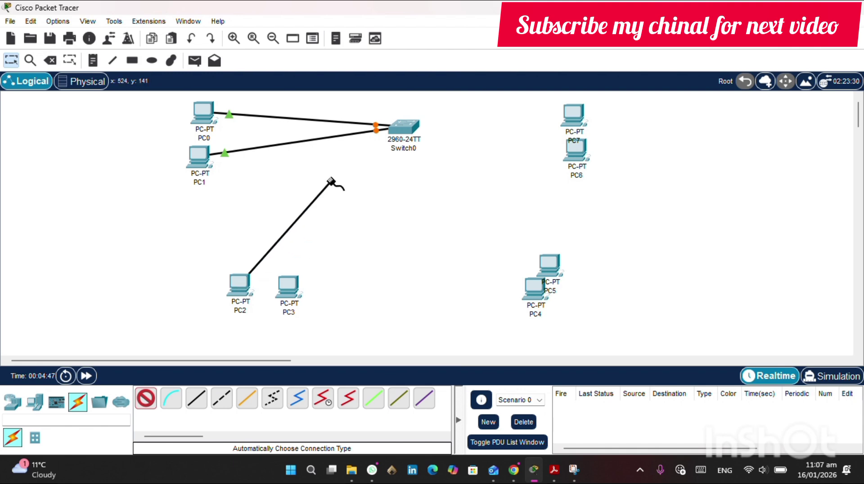
pyautogui.click(402, 129)
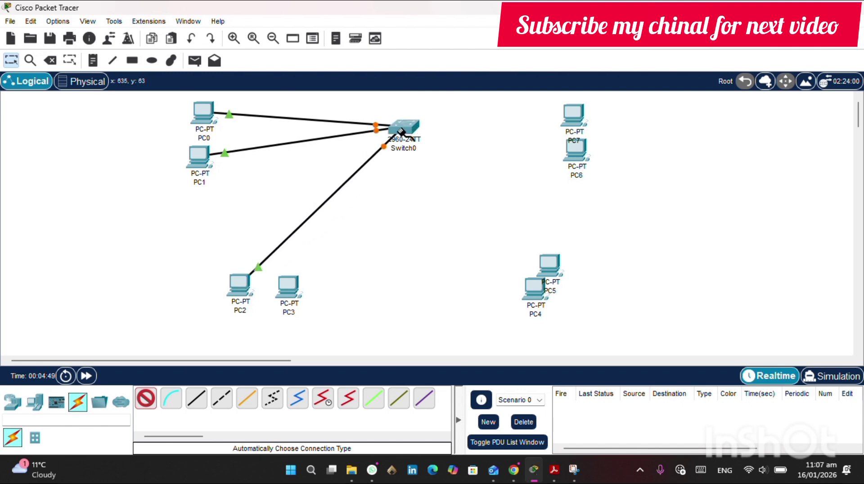
pyautogui.click(283, 290)
pyautogui.click(405, 129)
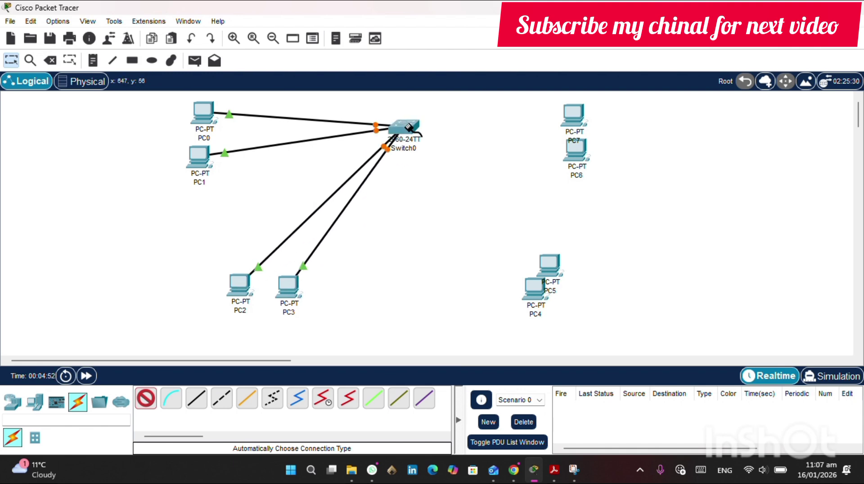
# Step: Connect Switch0 to PC4 and PC5 with automatic connections, leaving the cable tool when done
pyautogui.click(412, 132)
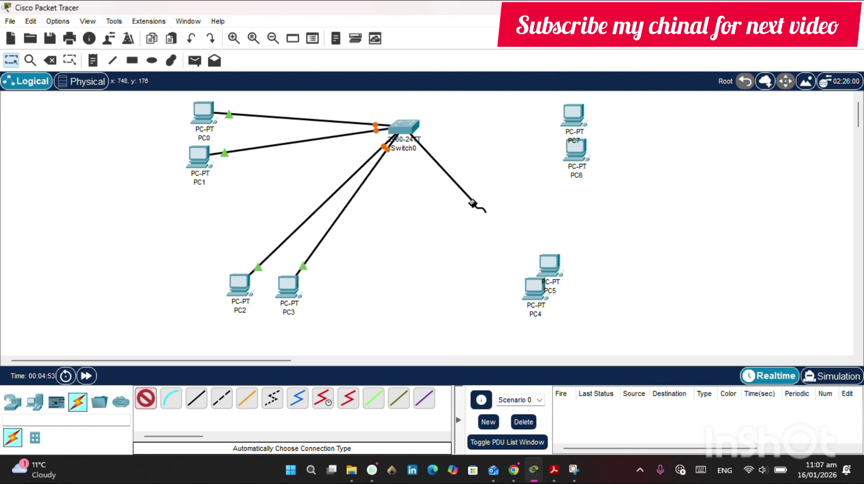
pyautogui.click(534, 288)
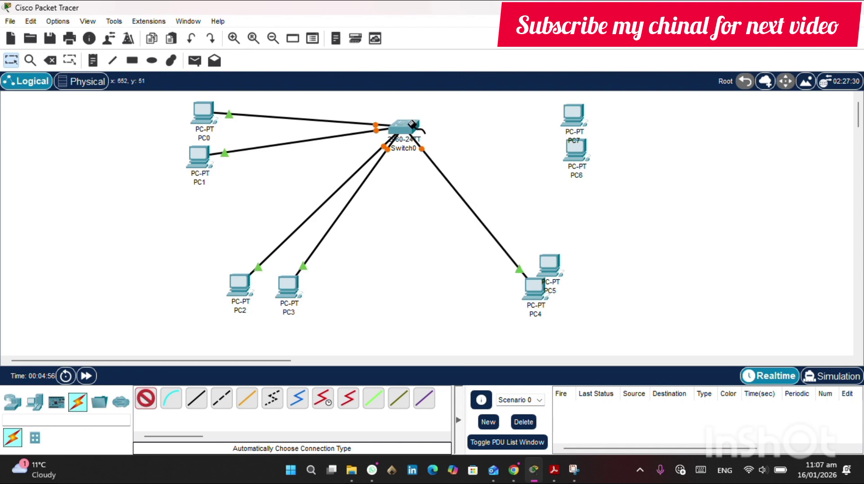
pyautogui.click(552, 266)
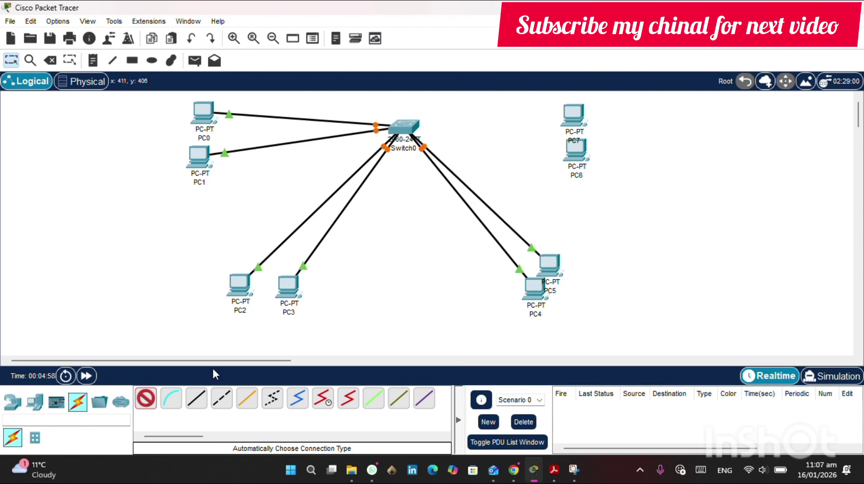
pyautogui.click(146, 399)
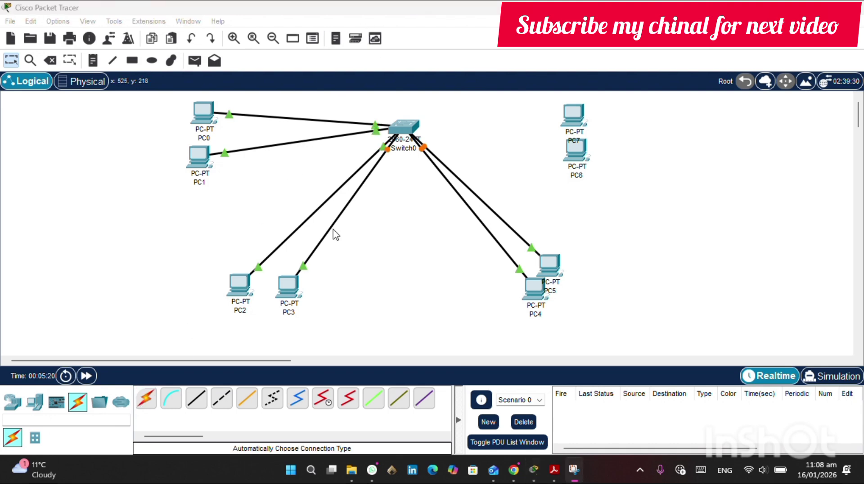
# Step: Connect Switch0 to PC7 and PC6 using the automatic connection type and leave the cable tool
pyautogui.click(145, 401)
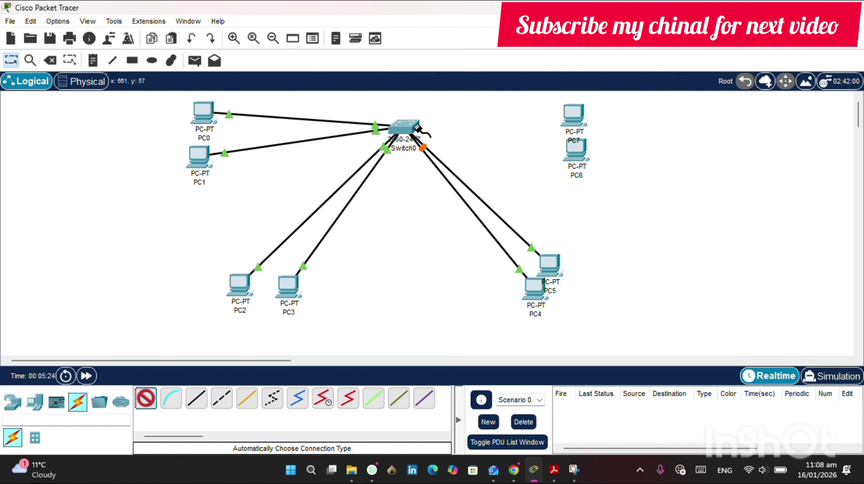
pyautogui.click(417, 129)
pyautogui.click(572, 118)
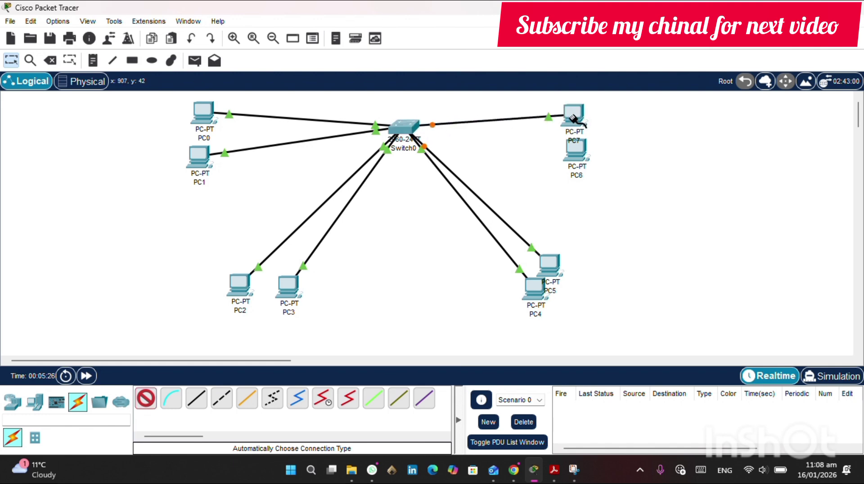
pyautogui.click(409, 128)
pyautogui.click(578, 153)
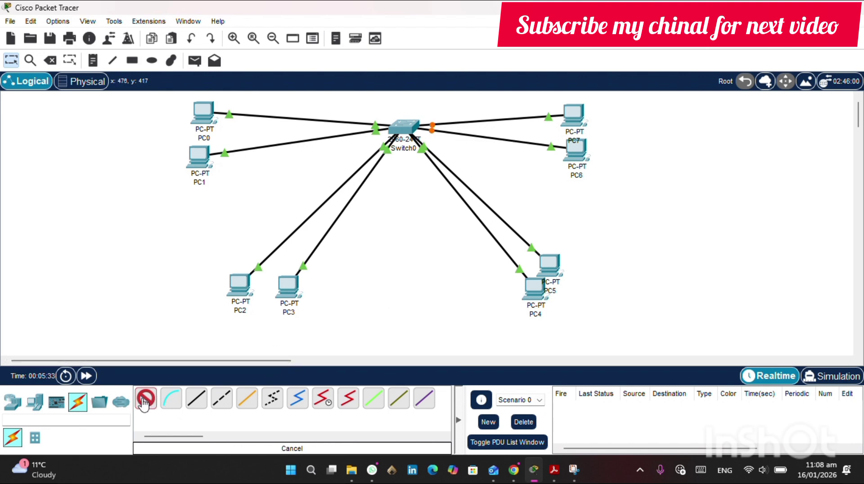
pyautogui.click(144, 401)
# Step: Move PC7 and PC6 farther from the switch and apart so they no longer overlap
pyautogui.moveTo(571, 111); pyautogui.dragTo(602, 115)
pyautogui.moveTo(579, 151); pyautogui.dragTo(610, 171)
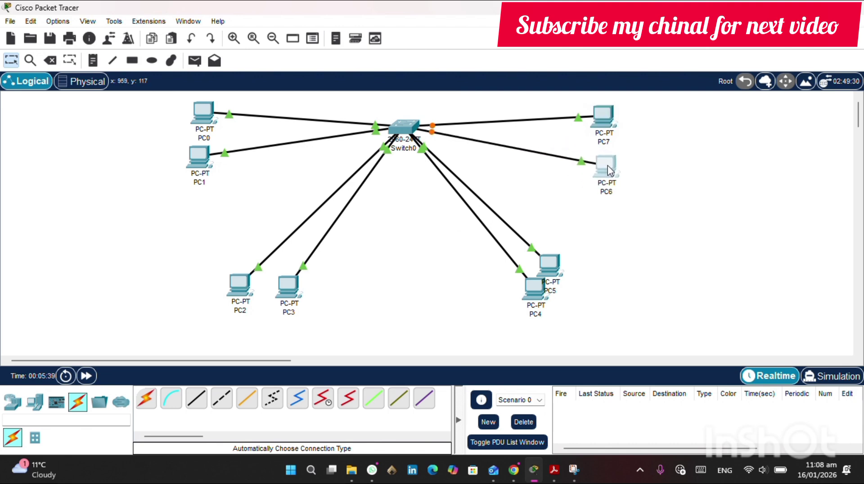
pyautogui.click(118, 245)
# Step: Draw an ellipse with a black fill color around PC0 and PC1
pyautogui.click(152, 62)
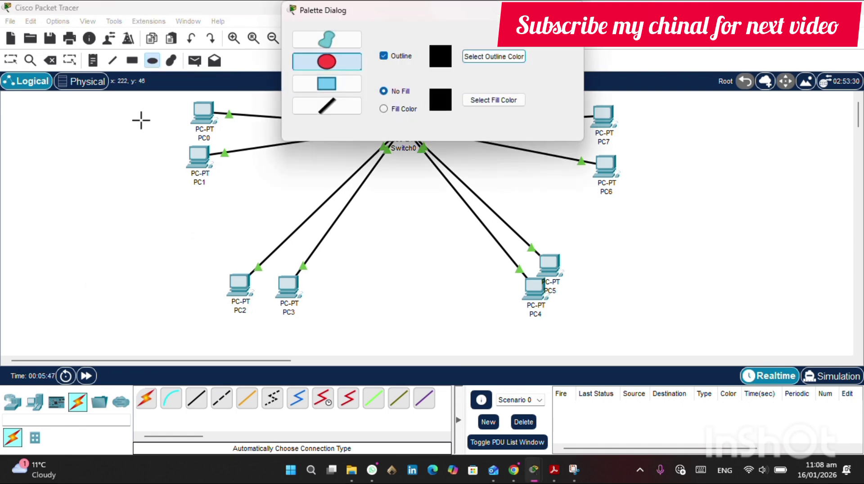
pyautogui.click(383, 110)
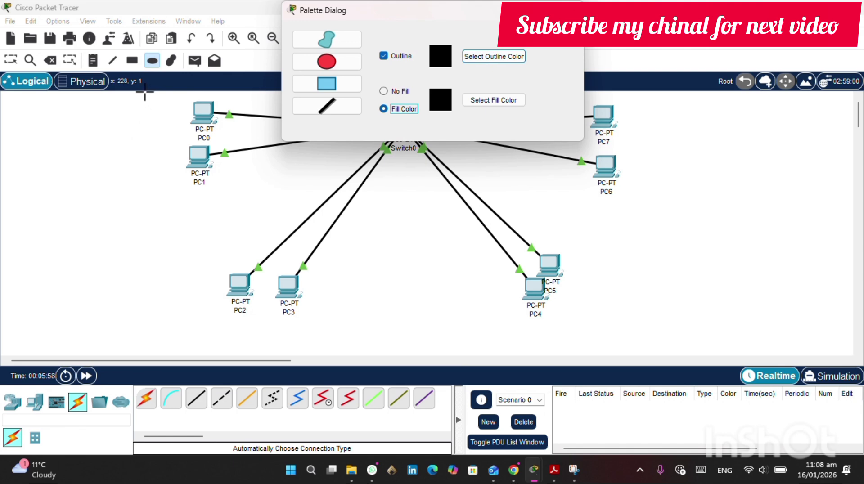
pyautogui.moveTo(145, 92); pyautogui.dragTo(267, 207)
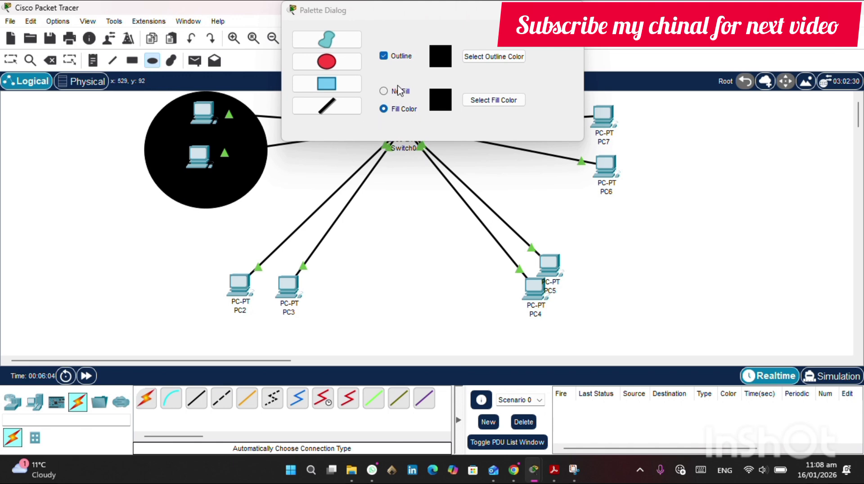
# Step: Switch the ellipse to No Fill, place a tiny one below left of PC1, and close the drawing palette
pyautogui.click(383, 92)
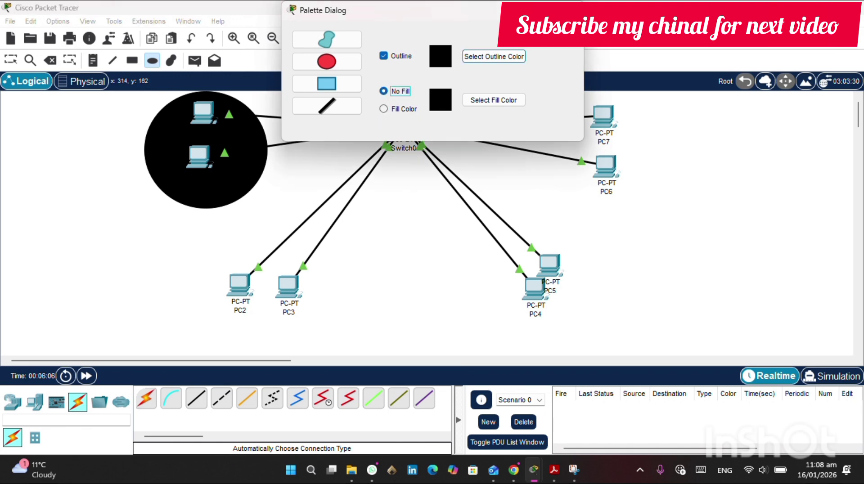
pyautogui.click(155, 193)
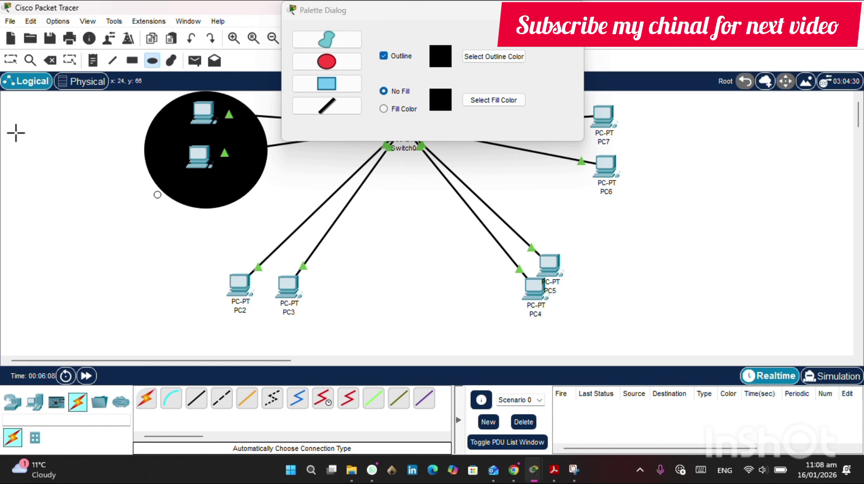
pyautogui.click(573, 10)
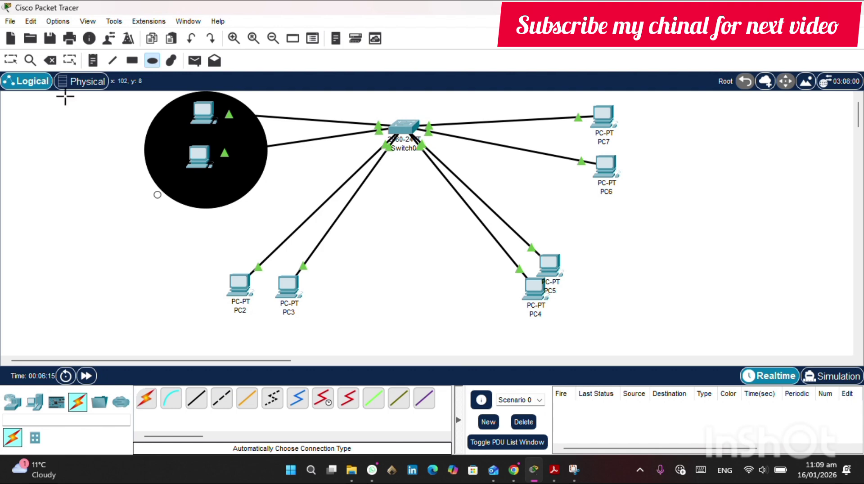
# Step: Delete the black ellipse over PC0 and PC1 and the tiny circle below left of PC1
pyautogui.click(50, 60)
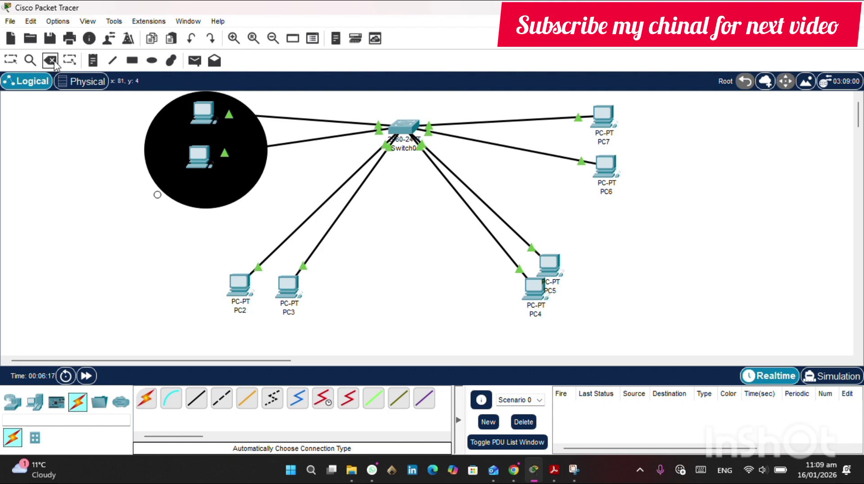
pyautogui.click(175, 153)
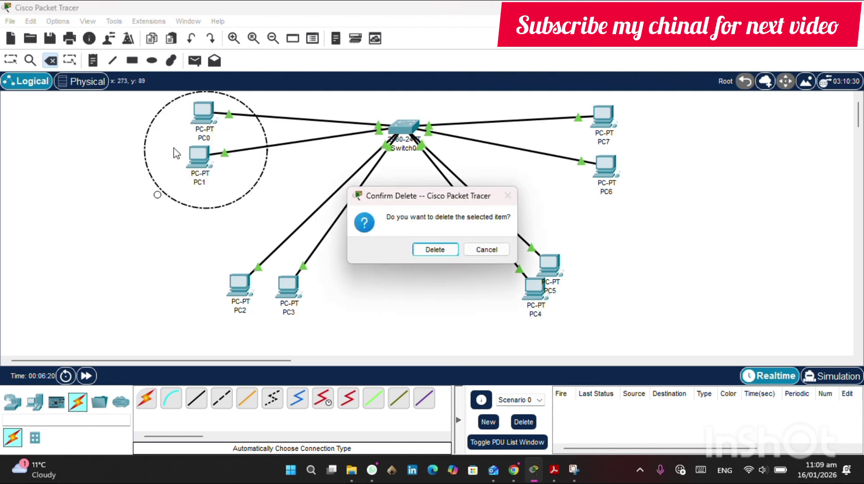
pyautogui.click(433, 249)
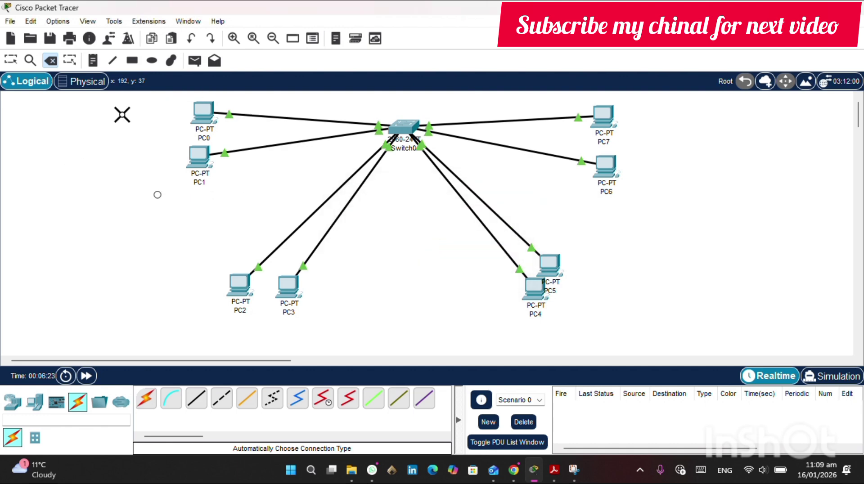
pyautogui.click(158, 197)
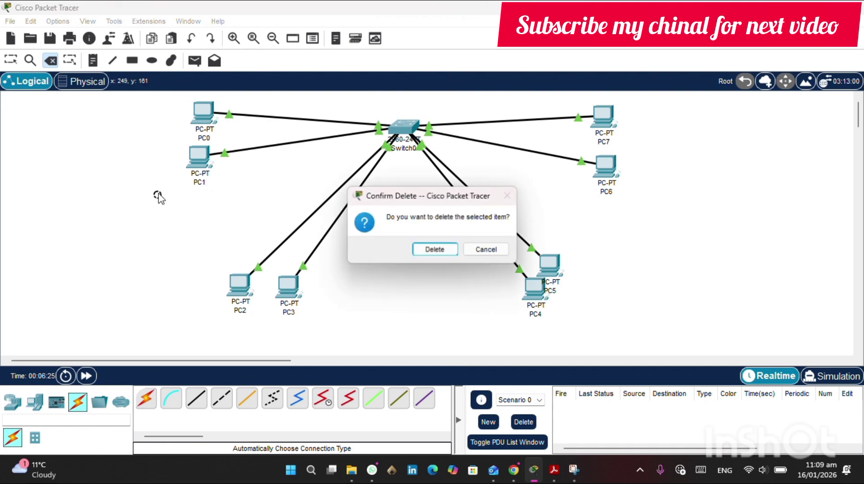
pyautogui.press('Escape')
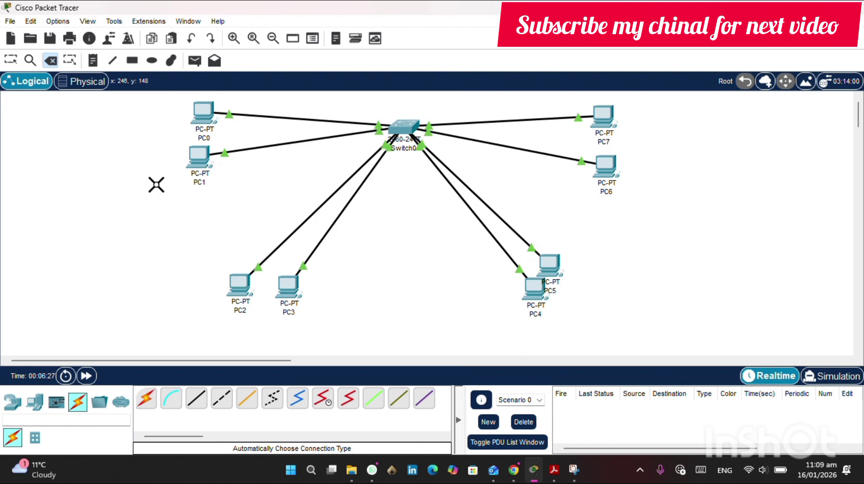
pyautogui.click(153, 61)
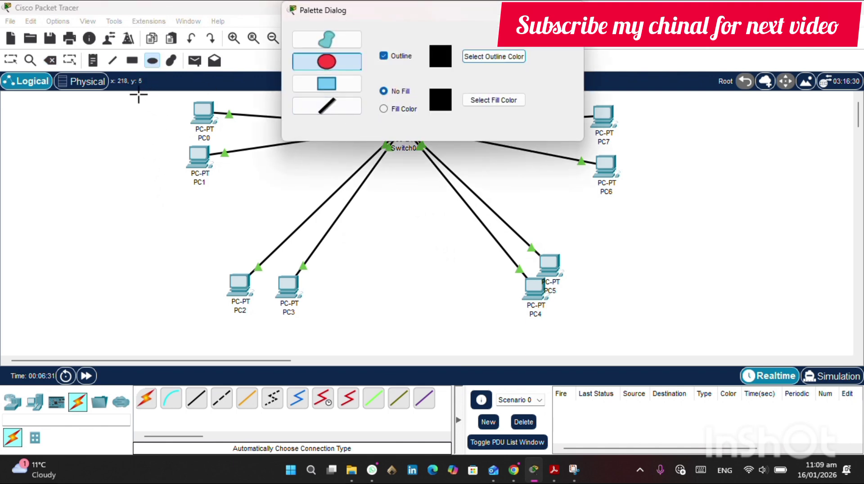
pyautogui.moveTo(138, 93)
pyautogui.mouseDown()
pyautogui.moveTo(270, 119)
pyautogui.moveTo(270, 206)
pyautogui.mouseUp()
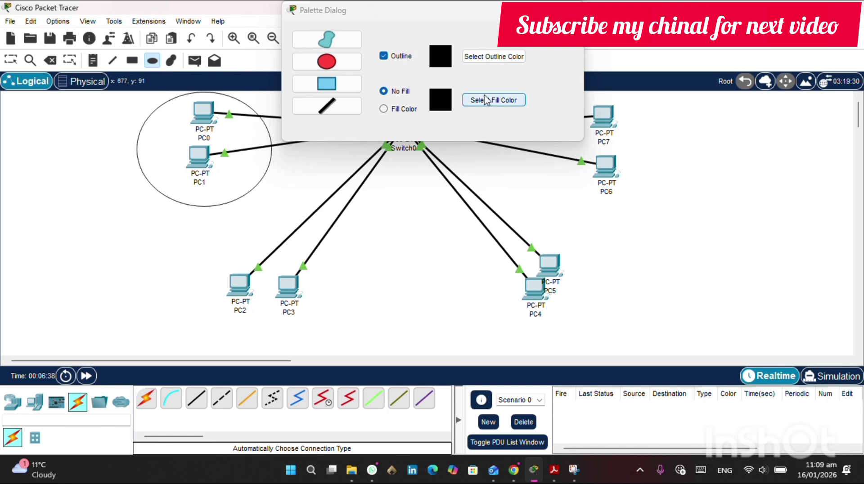
pyautogui.click(164, 158)
pyautogui.click(54, 61)
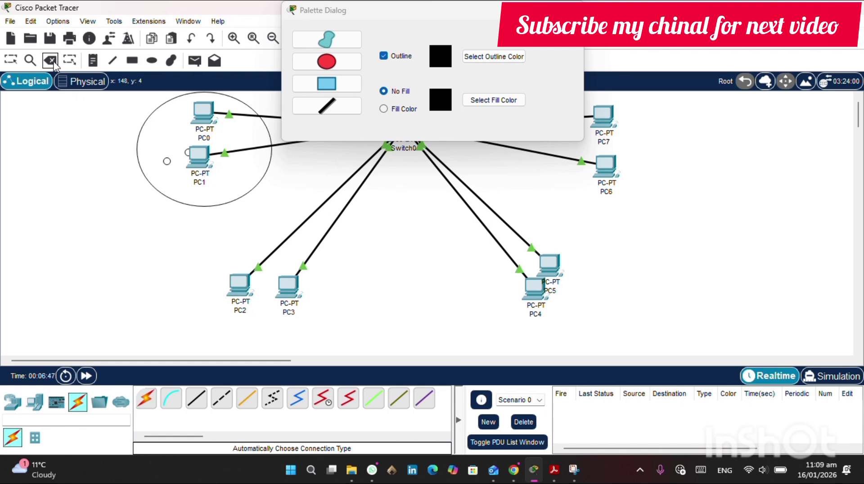
pyautogui.click(162, 165)
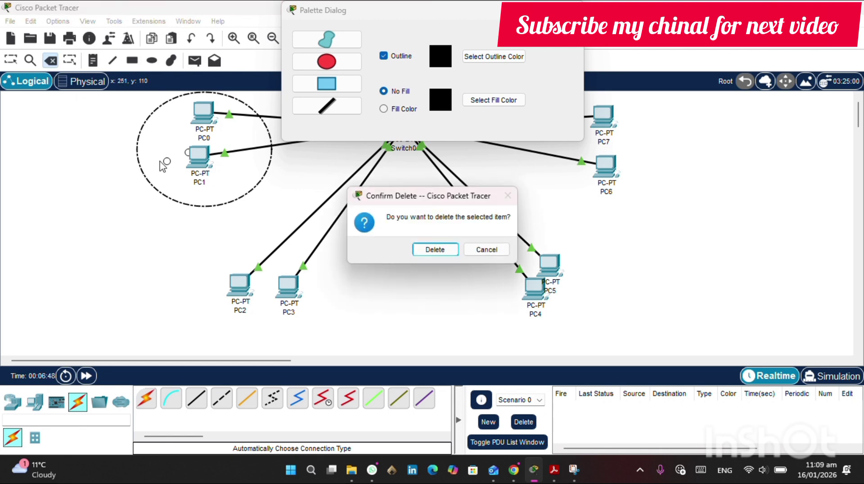
pyautogui.press('Return')
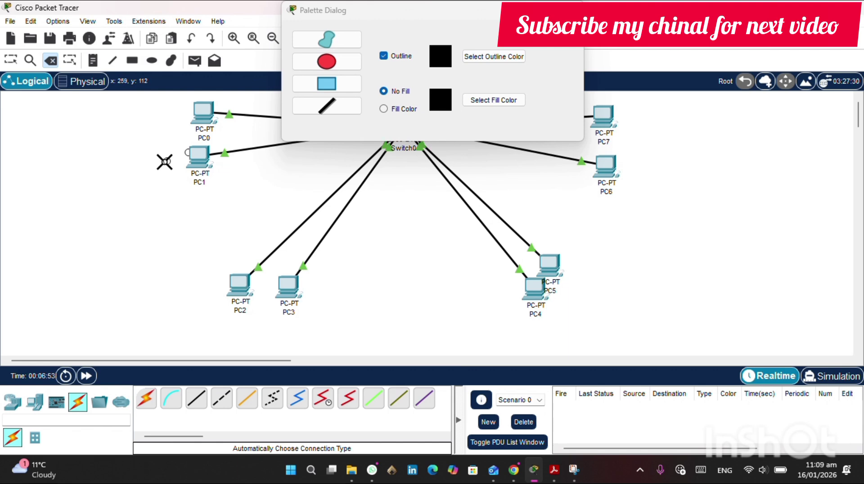
# Step: Set the fill color to bright green (#55ff00) and draw a filled ellipse around PC0 and PC1
pyautogui.click(482, 100)
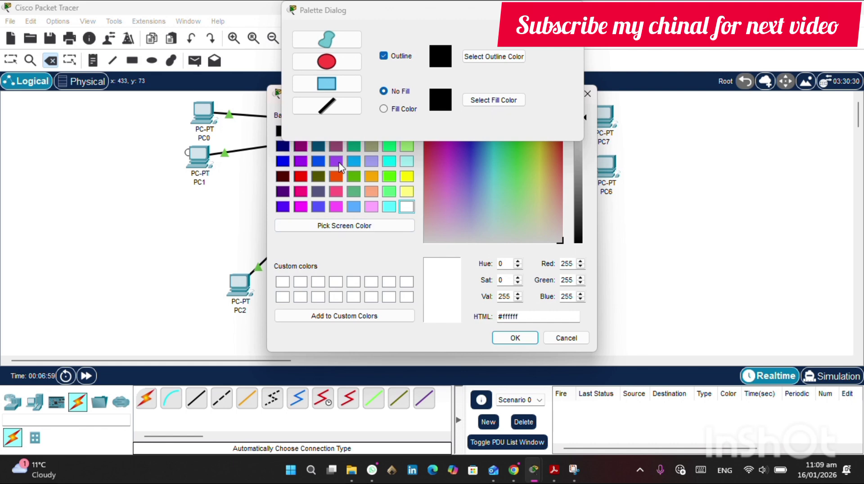
pyautogui.click(390, 177)
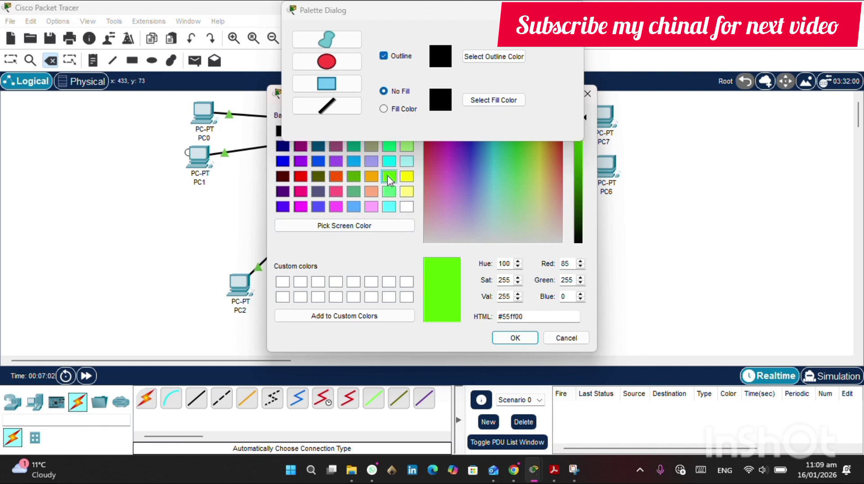
pyautogui.click(513, 339)
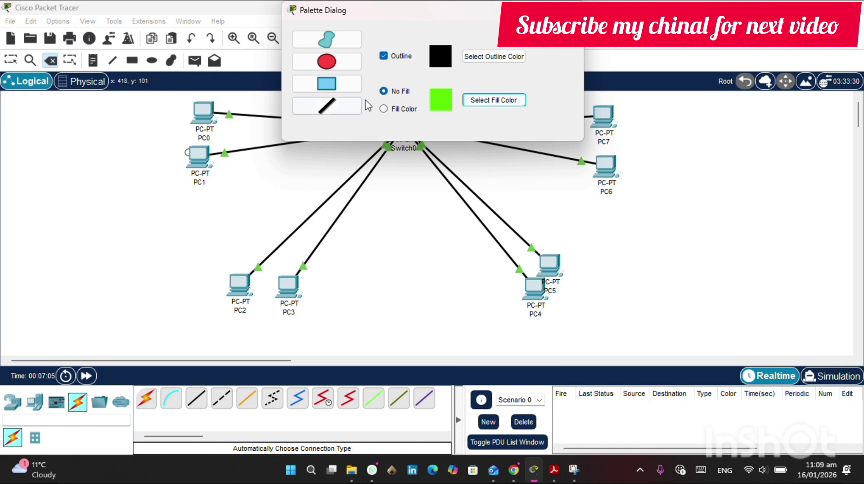
pyautogui.click(384, 109)
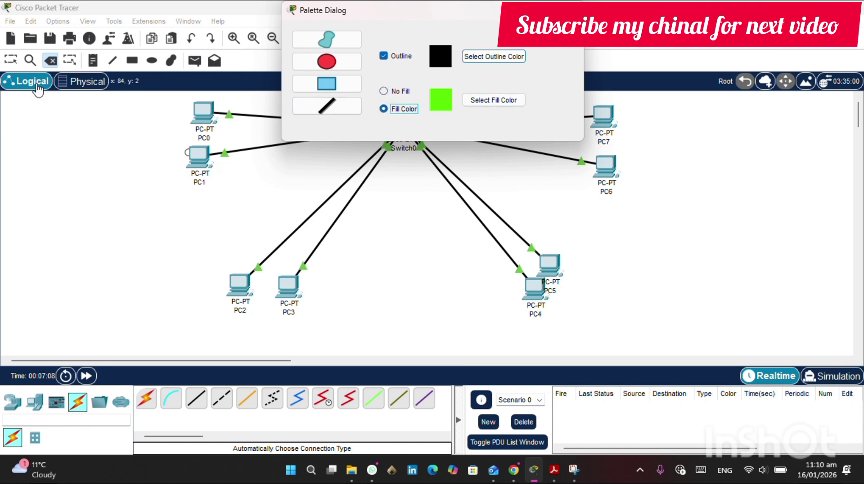
pyautogui.click(151, 61)
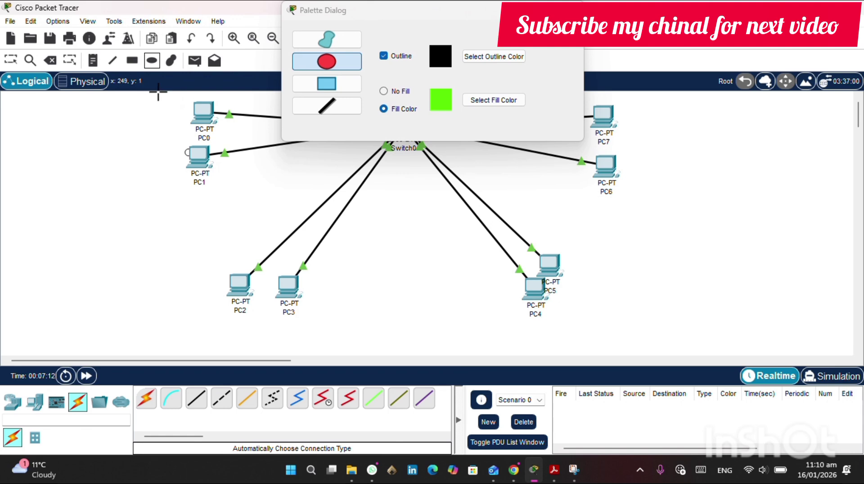
pyautogui.moveTo(151, 92); pyautogui.dragTo(257, 218)
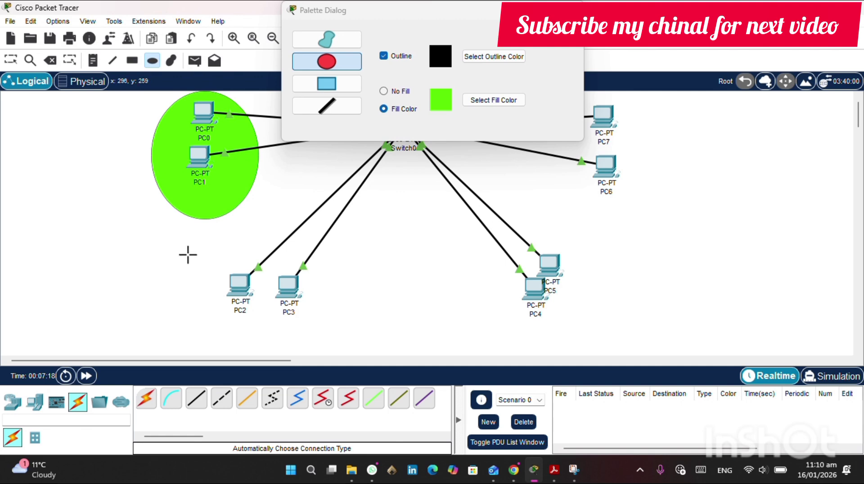
# Step: Change the fill color to orange (#ff5500) and draw a filled ellipse around PC2 and PC3
pyautogui.click(502, 102)
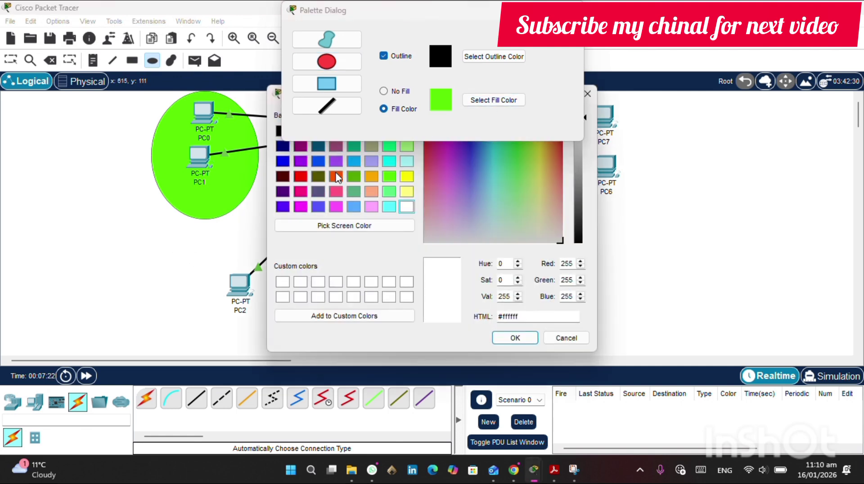
pyautogui.click(336, 177)
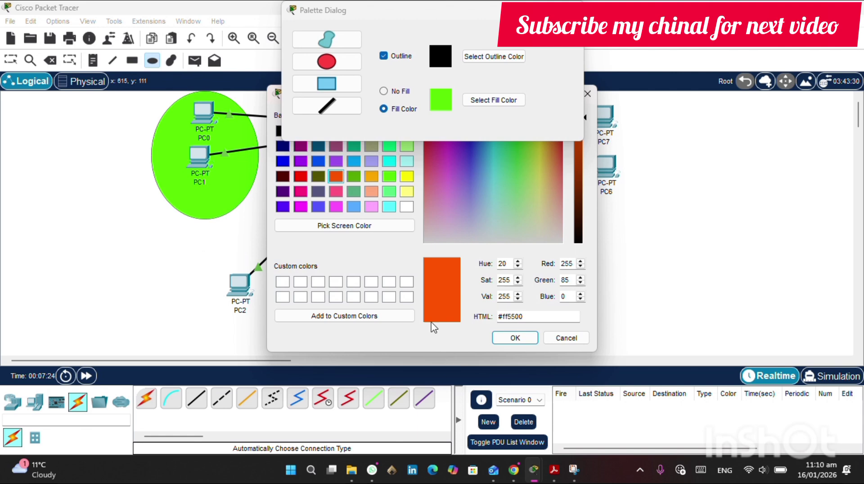
pyautogui.click(514, 338)
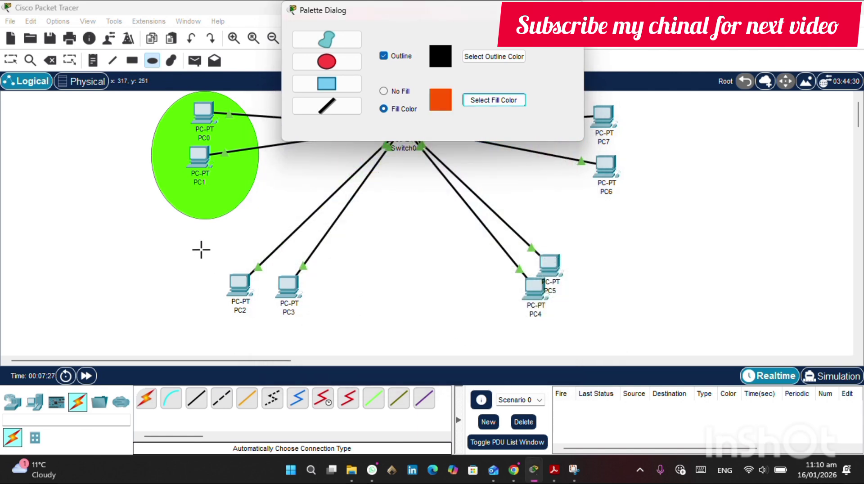
pyautogui.moveTo(194, 242); pyautogui.dragTo(352, 352)
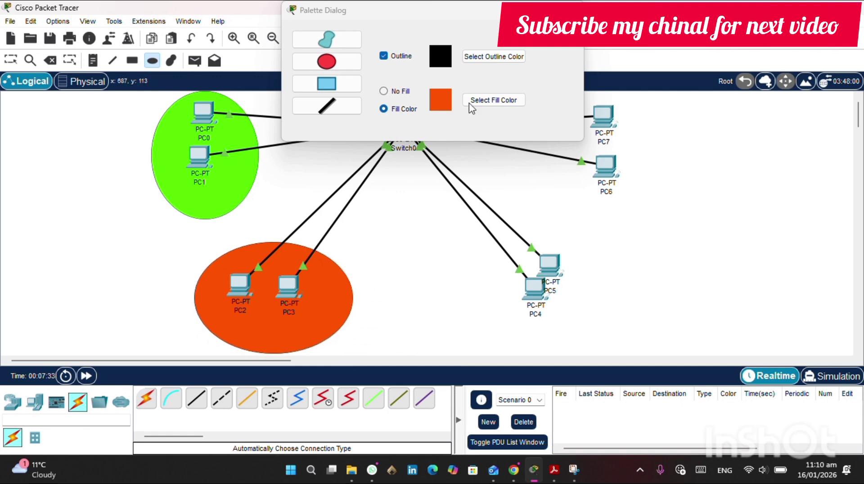
# Step: Change the fill color to light cyan and draw a filled ellipse around PC4 and PC5
pyautogui.click(487, 98)
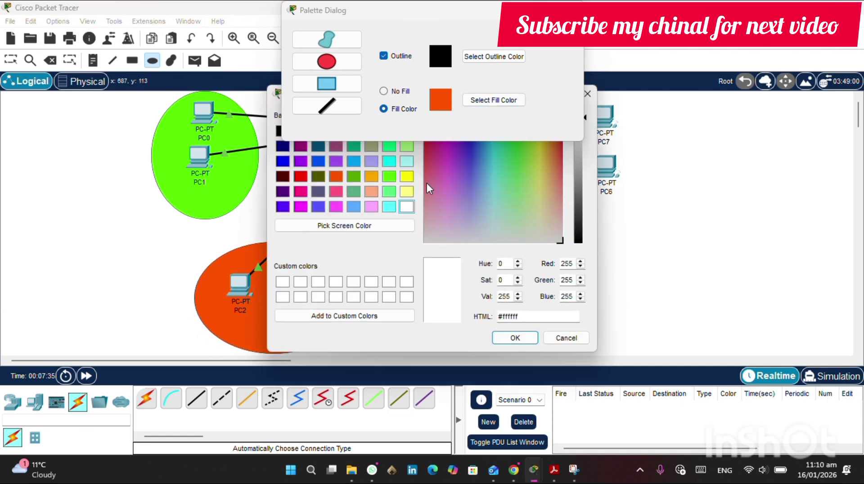
pyautogui.click(389, 208)
pyautogui.click(509, 339)
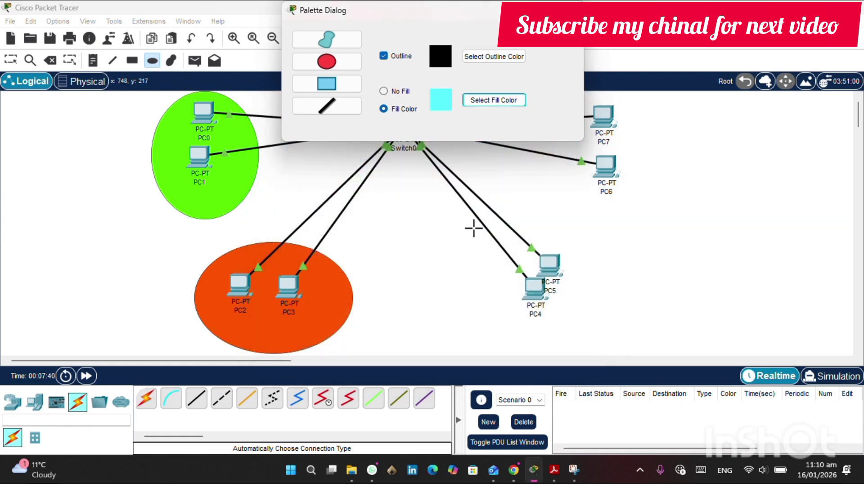
pyautogui.moveTo(444, 235)
pyautogui.mouseDown()
pyautogui.moveTo(529, 197)
pyautogui.moveTo(635, 292)
pyautogui.moveTo(641, 341)
pyautogui.moveTo(628, 336)
pyautogui.mouseUp()
pyautogui.moveTo(628, 345); pyautogui.dragTo(623, 341)
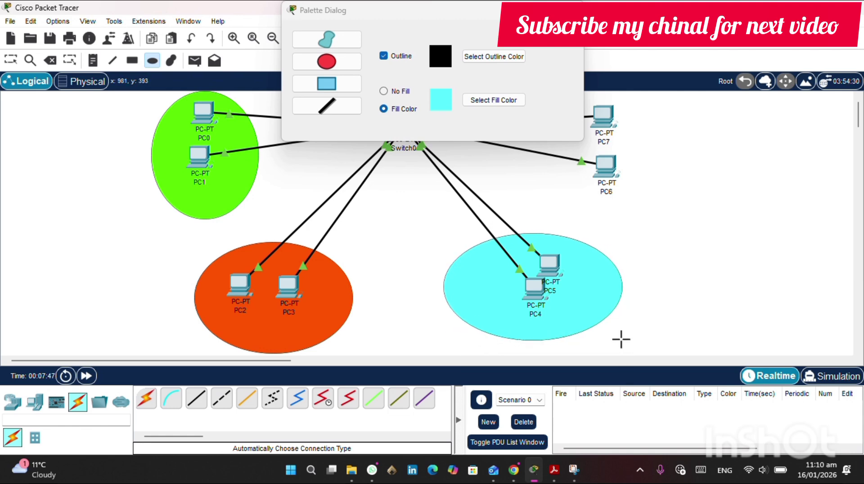
# Step: Draw an ellipse with a red fill (#ff0000) around PC6 and PC7, and close the drawing palette
pyautogui.click(490, 105)
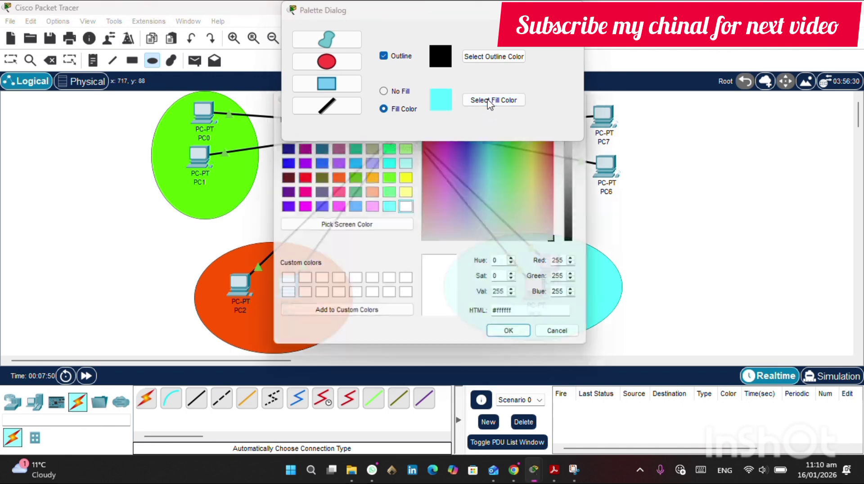
pyautogui.click(300, 161)
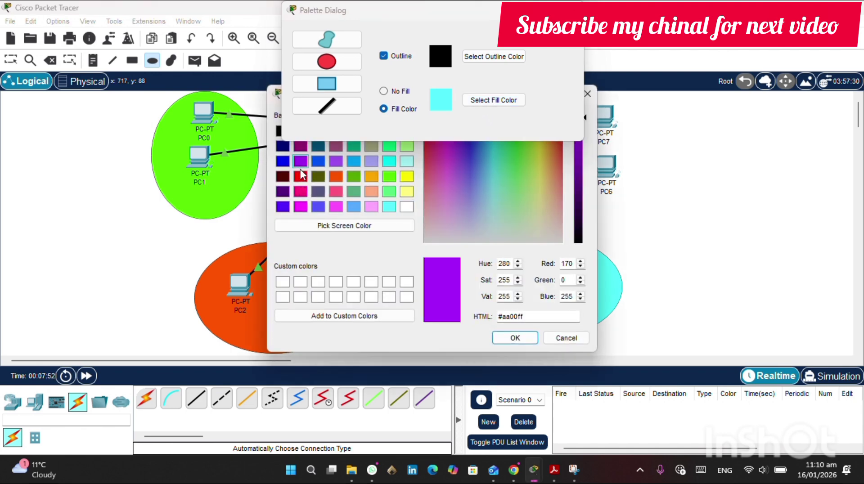
pyautogui.click(300, 177)
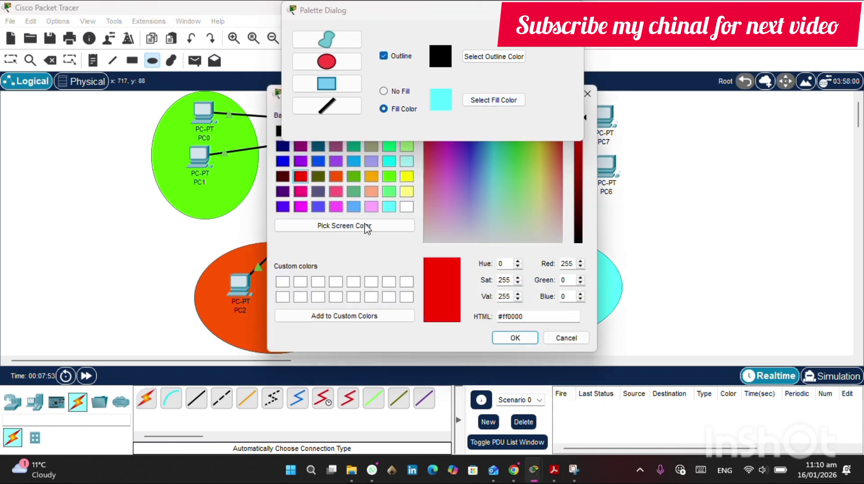
pyautogui.click(515, 338)
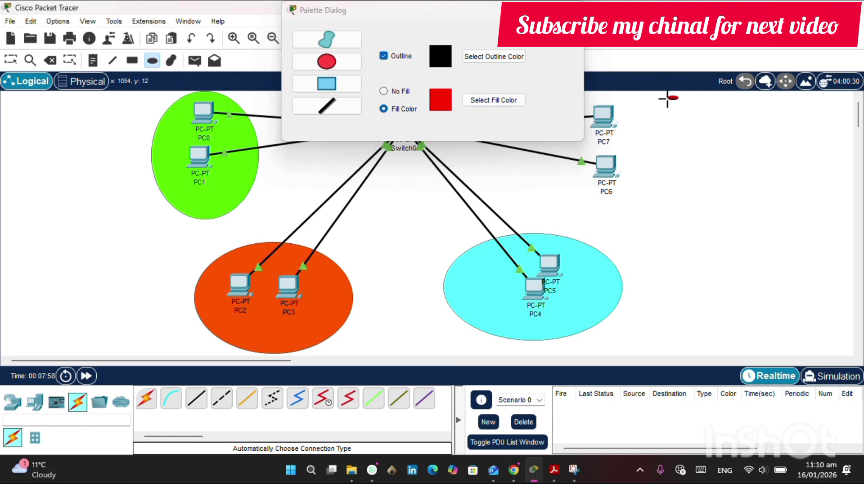
pyautogui.moveTo(678, 96)
pyautogui.mouseDown()
pyautogui.moveTo(547, 90)
pyautogui.moveTo(551, 193)
pyautogui.moveTo(540, 211)
pyautogui.mouseUp()
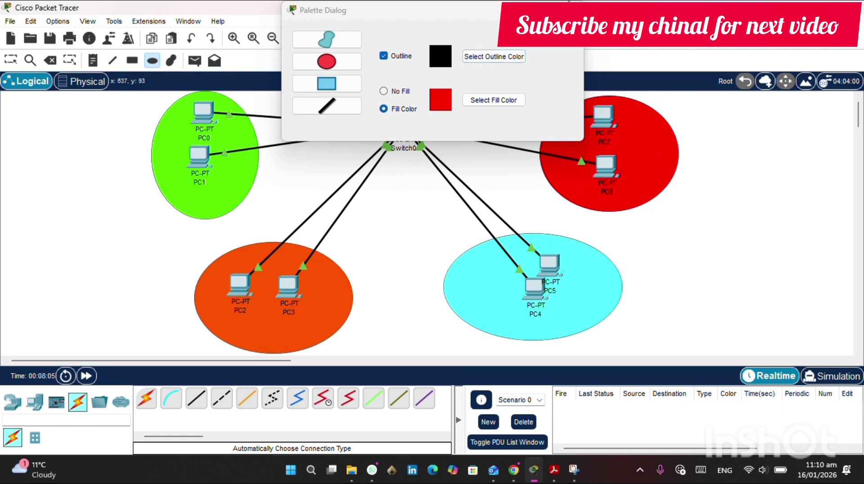
pyautogui.click(573, 10)
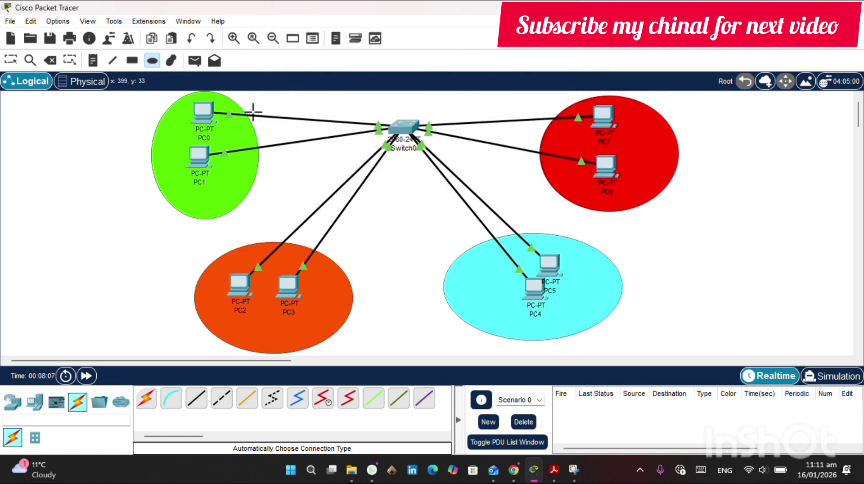
pyautogui.click(152, 61)
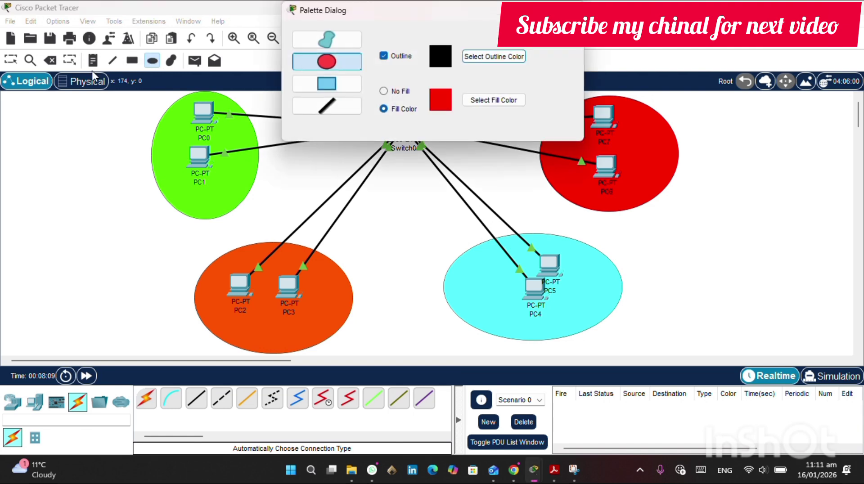
pyautogui.click(574, 10)
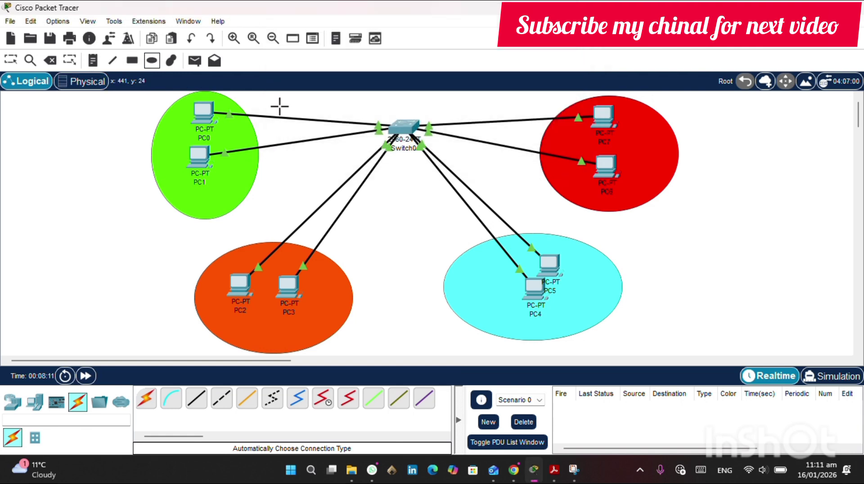
# Step: Place text notes inside the ellipses: Sales in the green, MRKT in the orange, Finance in the cyan and IT in the red one
pyautogui.click(90, 63)
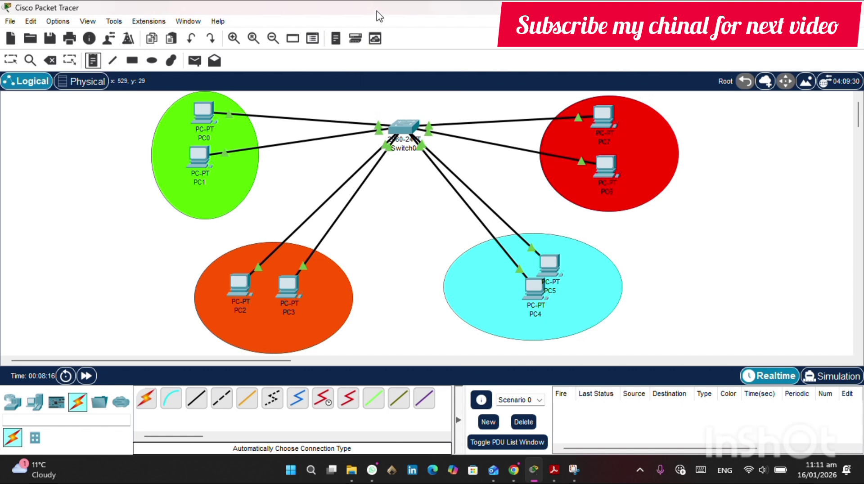
pyautogui.click(361, 21)
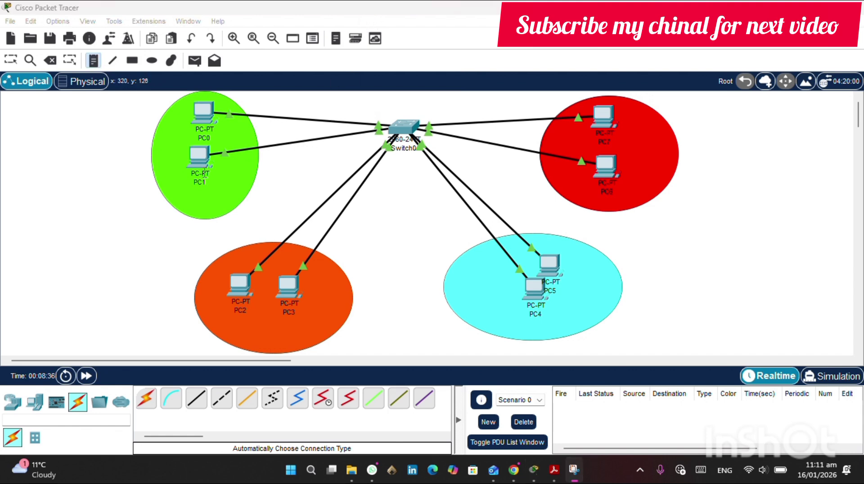
pyautogui.click(187, 198)
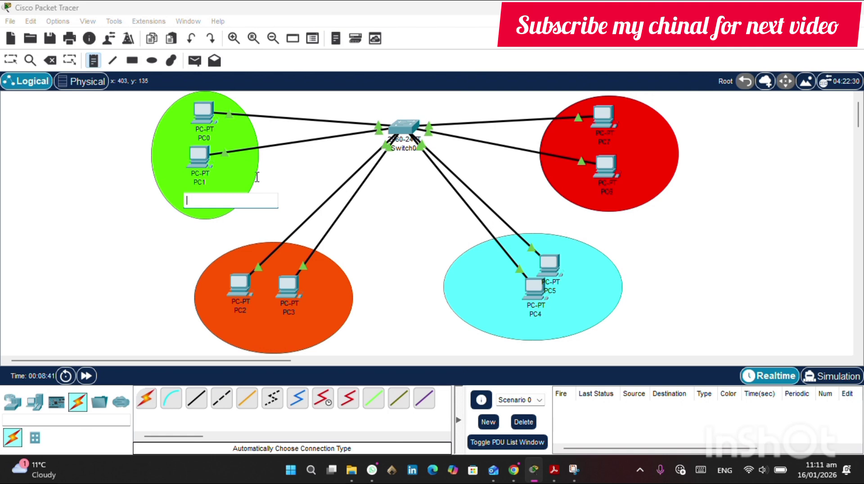
pyautogui.write('Sales')
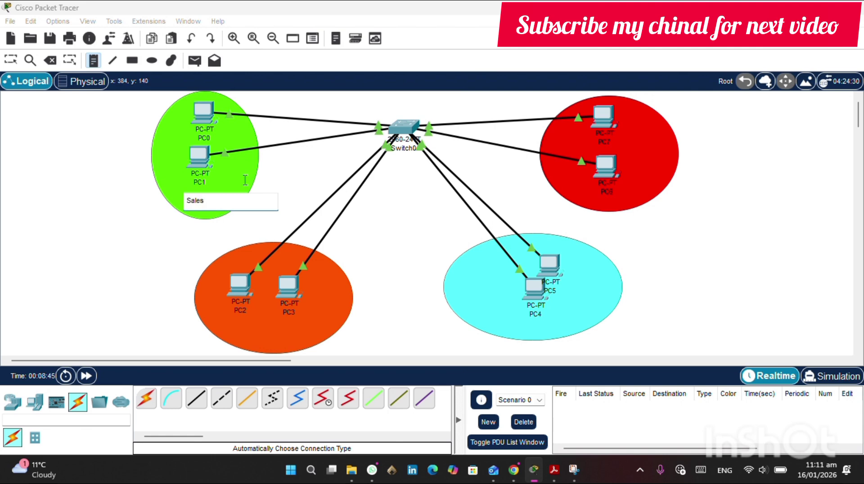
pyautogui.click(259, 334)
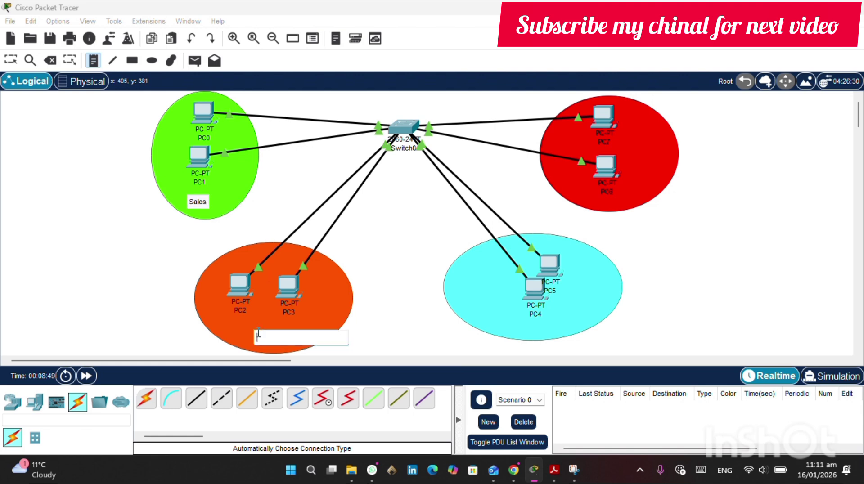
pyautogui.write('MRKT')
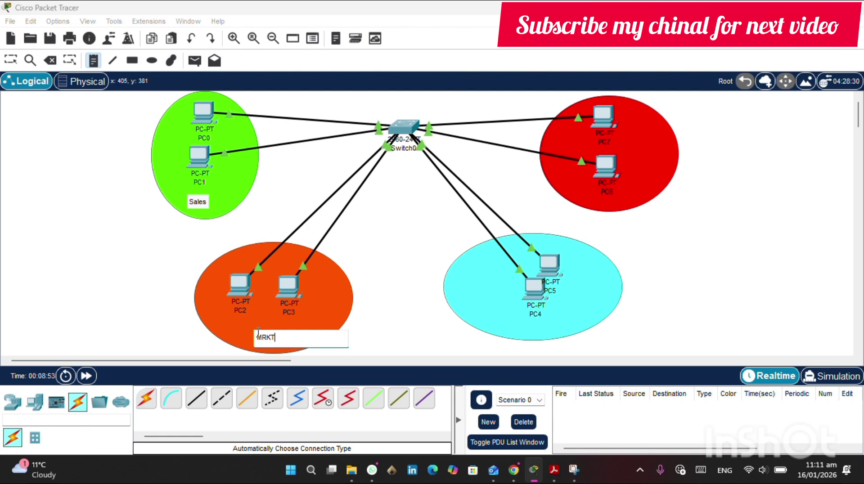
pyautogui.click(501, 318)
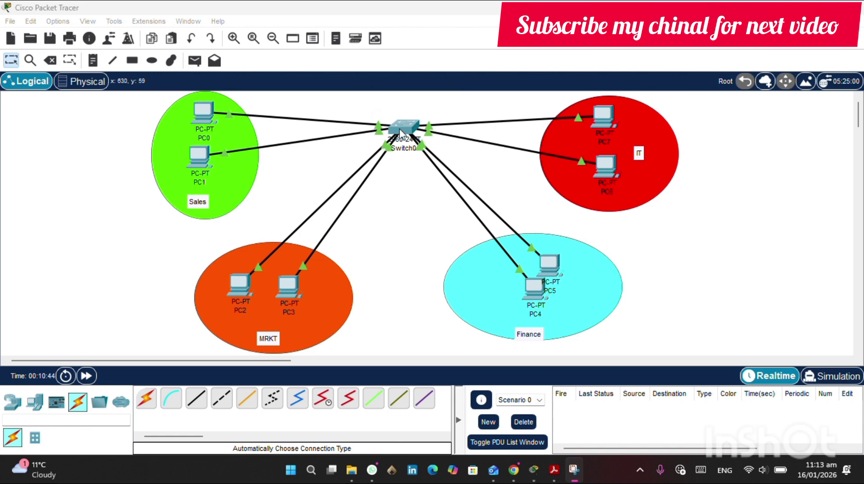
pyautogui.click(402, 129)
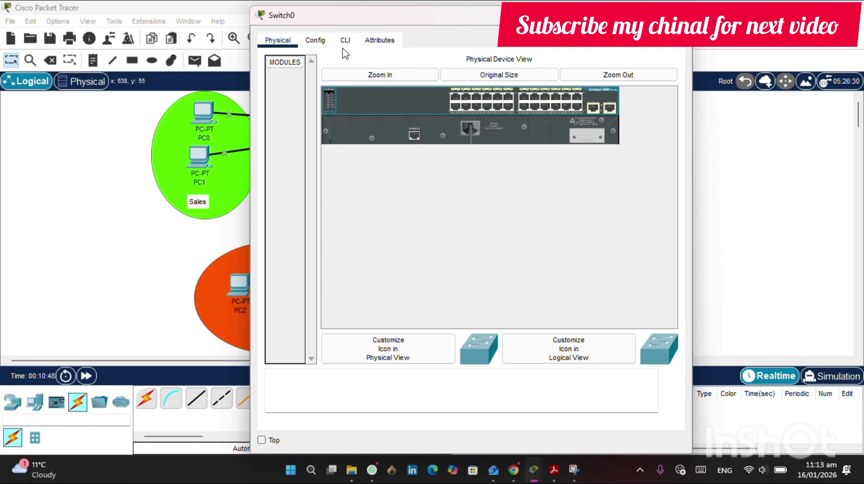
pyautogui.click(345, 40)
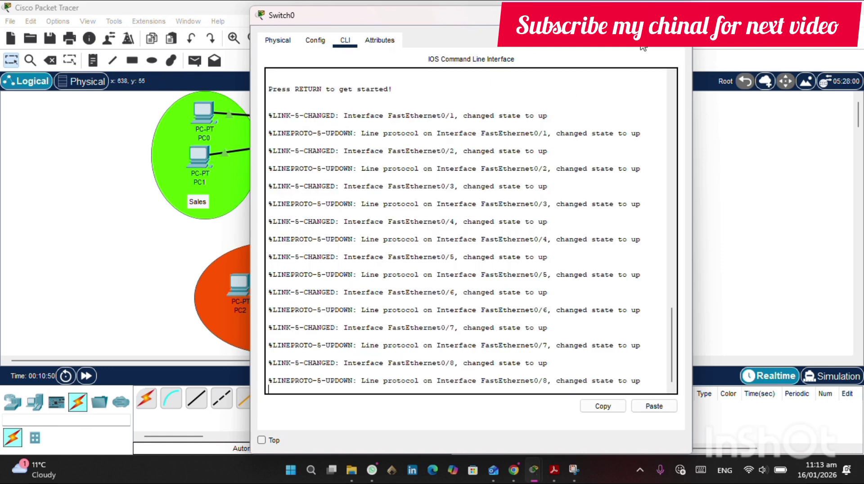
pyautogui.click(649, 15)
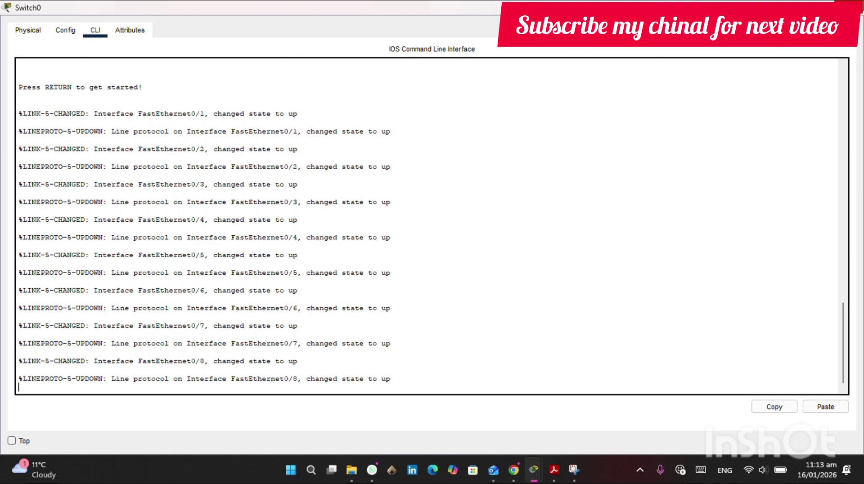
pyautogui.click(861, 14)
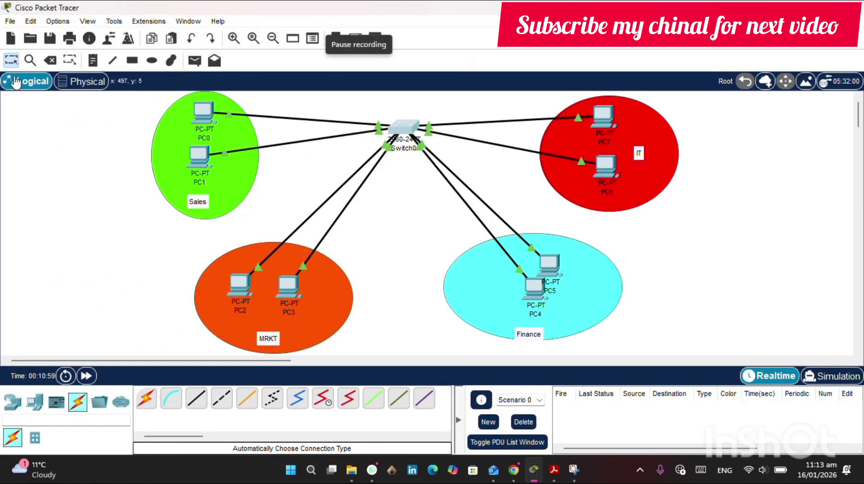
pyautogui.click(361, 24)
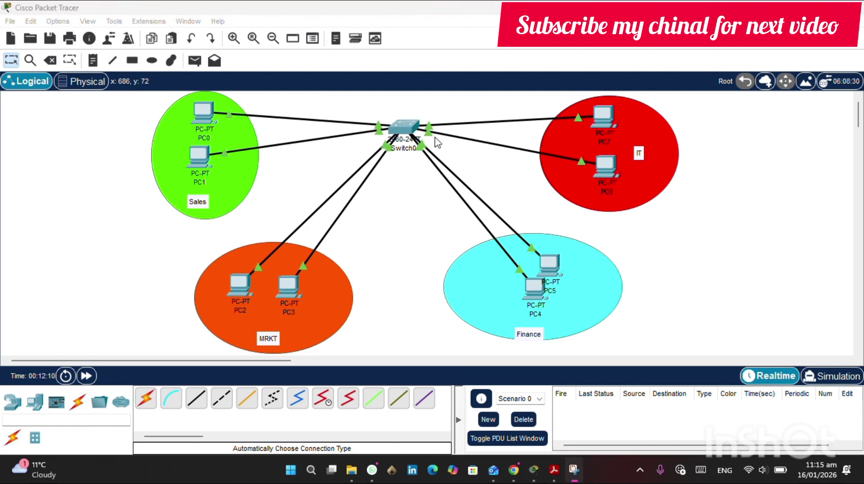
# Step: Open the command-line interface of Switch0 in a maximized window, ready for command entry
pyautogui.click(396, 221)
pyautogui.doubleClick(396, 121)
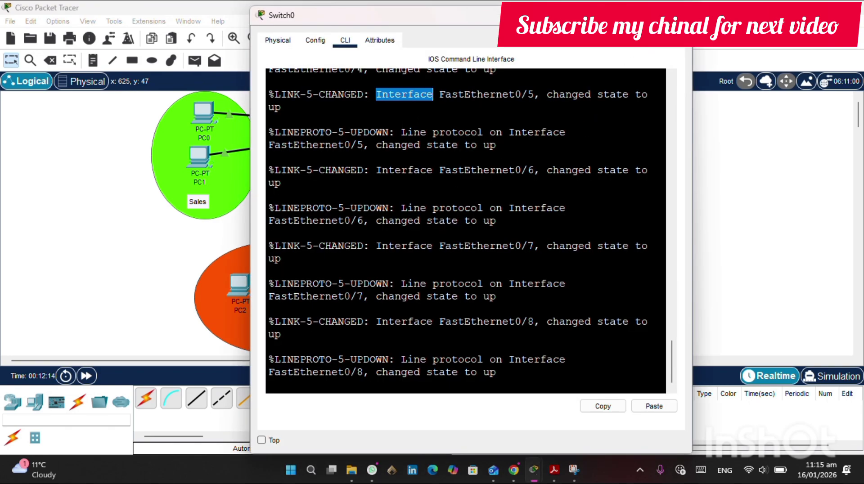
pyautogui.click(650, 15)
pyautogui.click(556, 366)
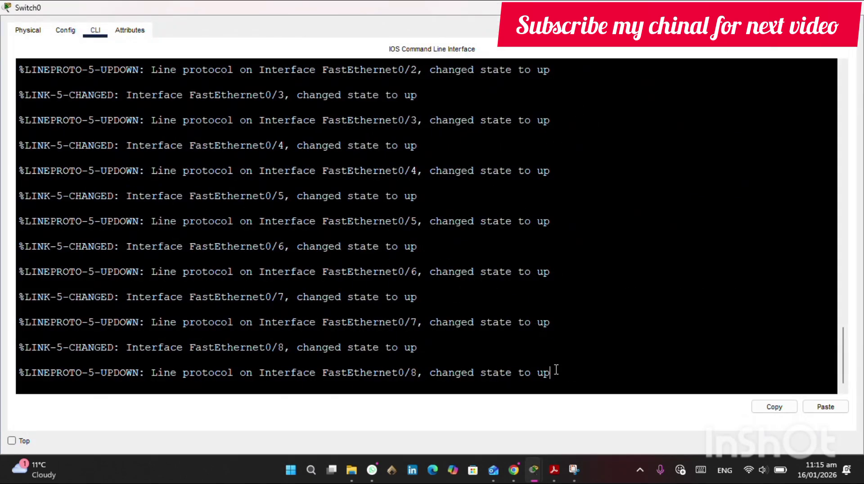
# Step: Enter privileged mode on the switch with en, and enter global configuration mode with config, accepting the default terminal source
pyautogui.press('Return')
pyautogui.press('Return')
pyautogui.write('en')
pyautogui.press('Return')
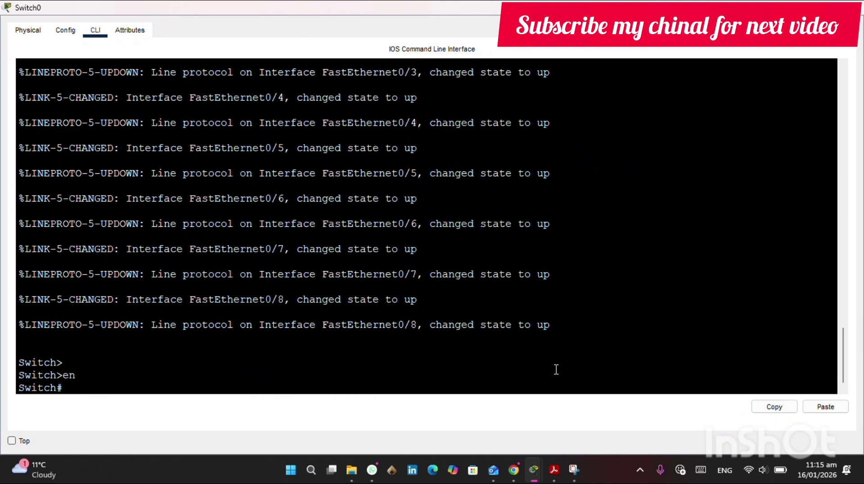
pyautogui.write('config')
pyautogui.press('Return')
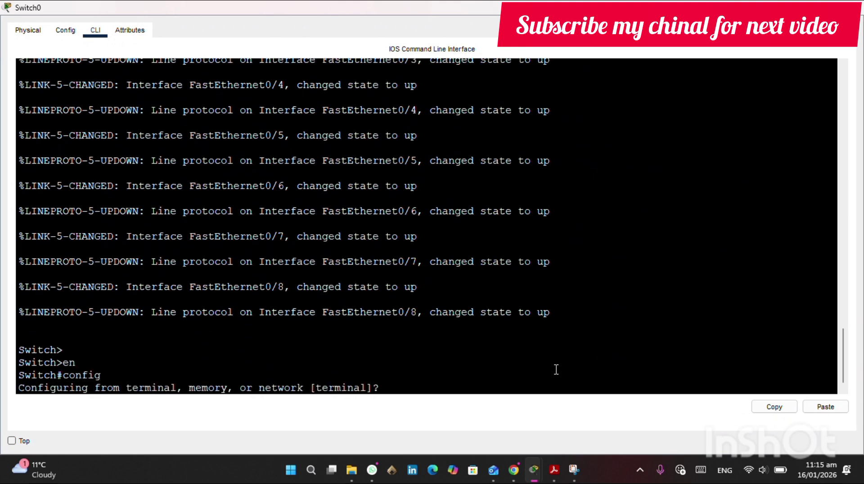
pyautogui.press('Return')
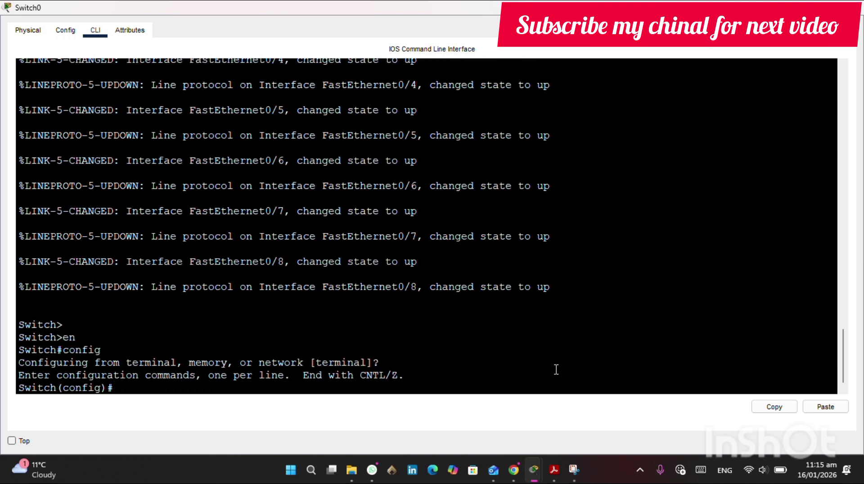
# Step: Begin entering a VLAN command at the switch's global configuration prompt
pyautogui.write('val')
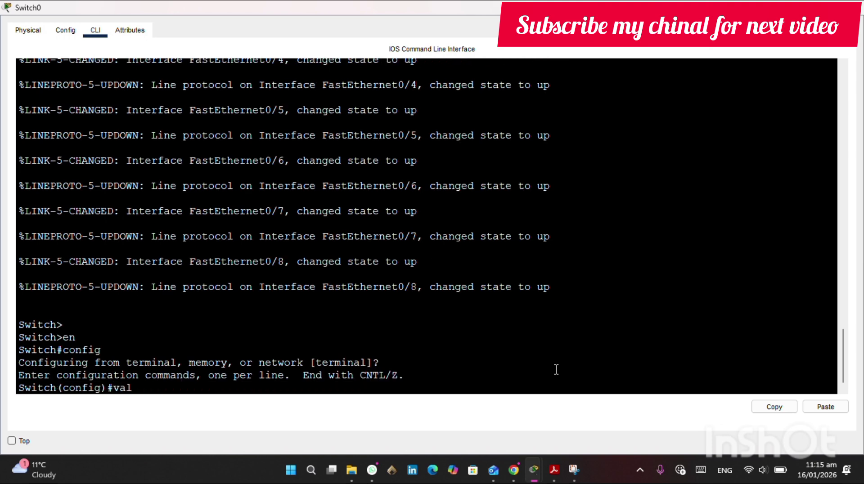